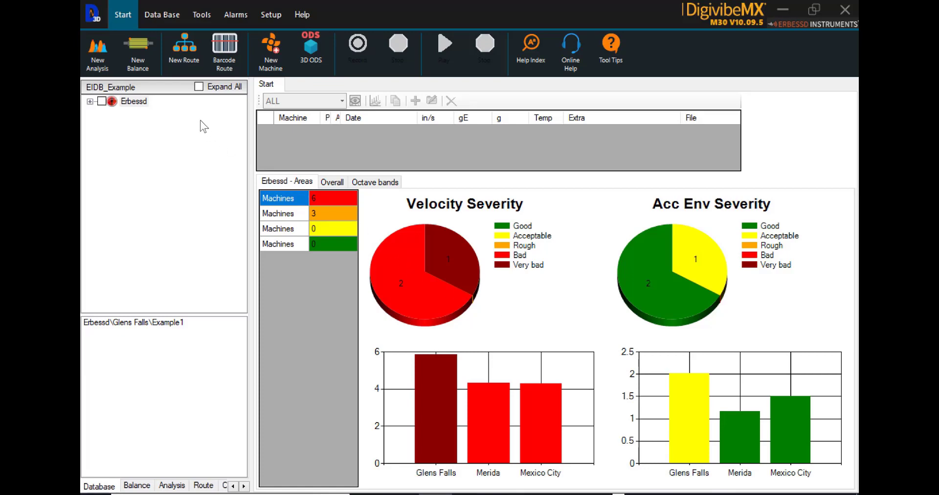
# Expand Erbessd and its ODS, Special and Tendency groups to show every machine.
pyautogui.click(90, 101)
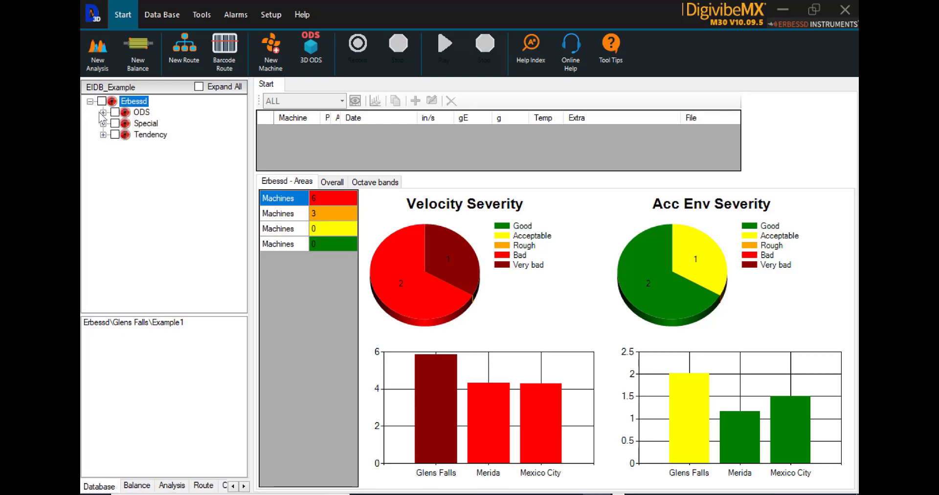
pyautogui.click(104, 112)
pyautogui.click(103, 179)
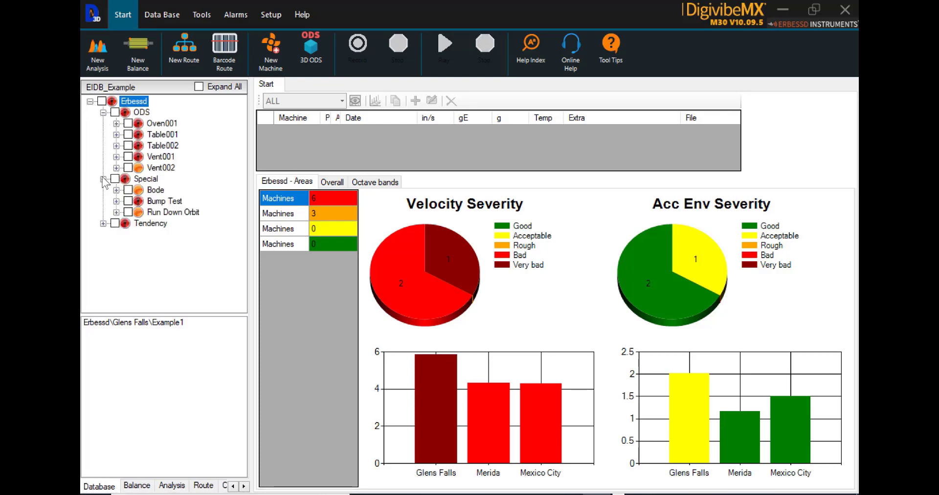
pyautogui.click(103, 224)
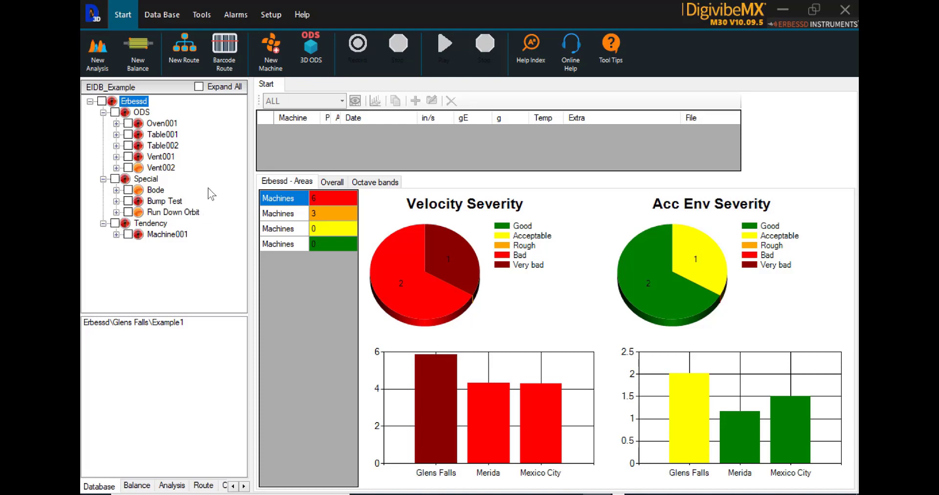
# Create and save a new database file named 'Training Database', accepting that name.
pyautogui.click(161, 14)
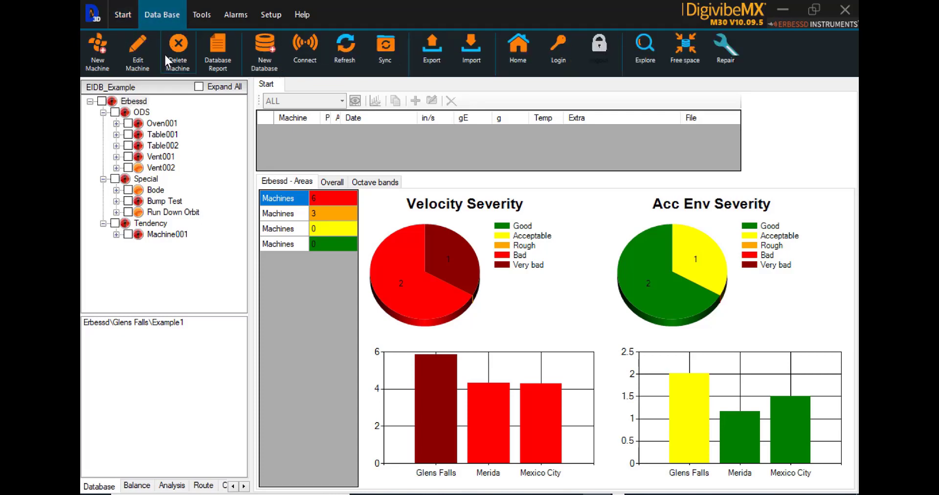
pyautogui.click(264, 47)
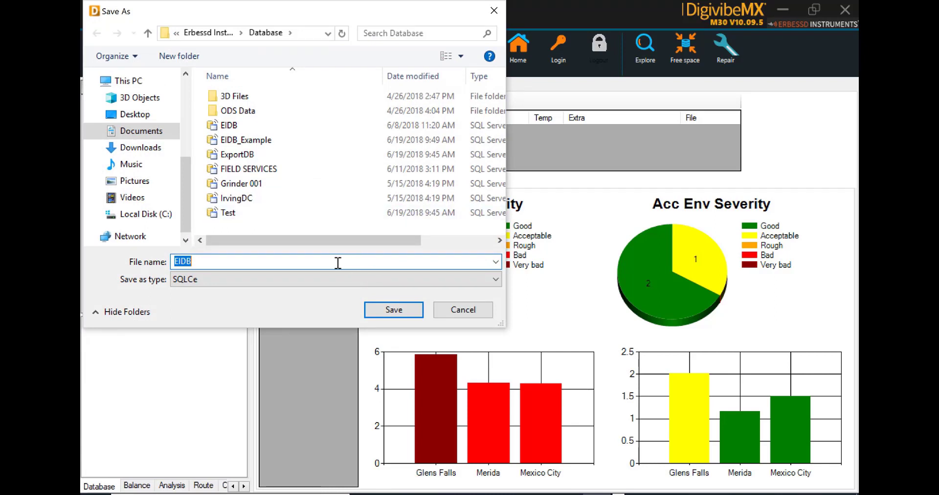
pyautogui.click(331, 262)
pyautogui.press('BackSpace')
pyautogui.press('BackSpace')
pyautogui.press('BackSpace')
pyautogui.press('BackSpace')
pyautogui.write('Training Database')
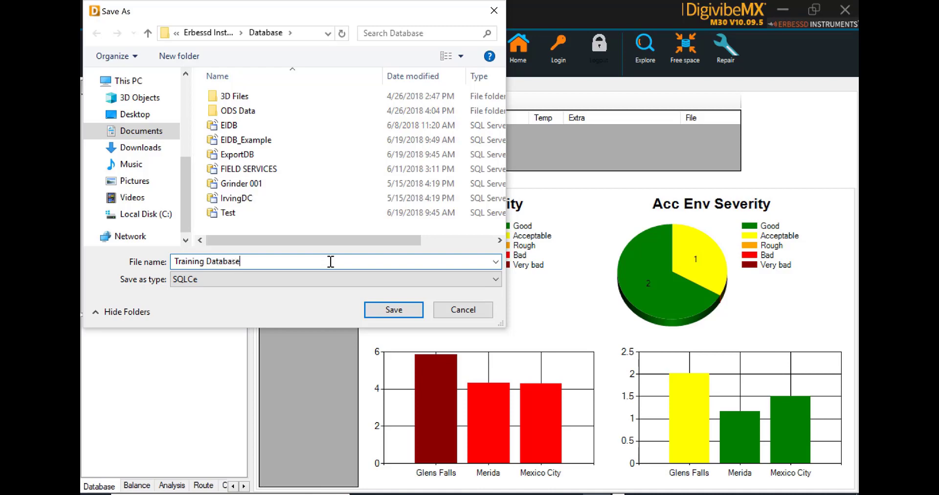
pyautogui.click(394, 314)
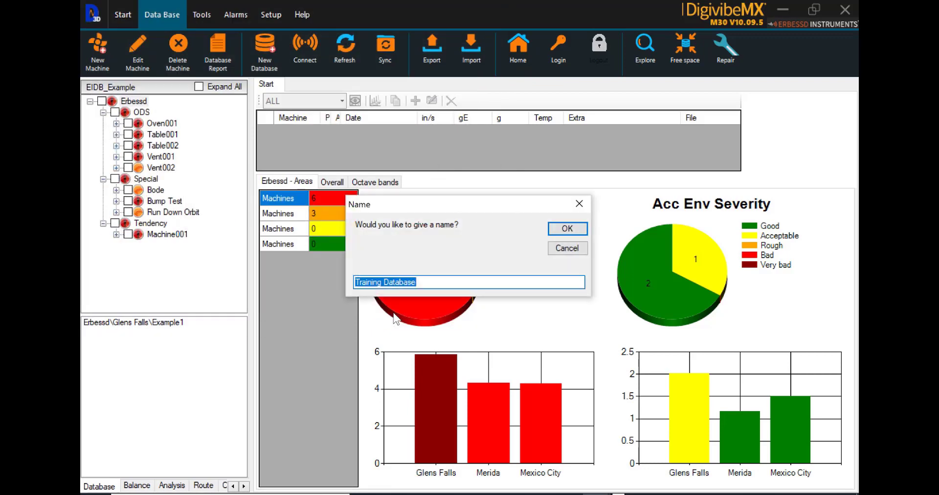
pyautogui.click(569, 230)
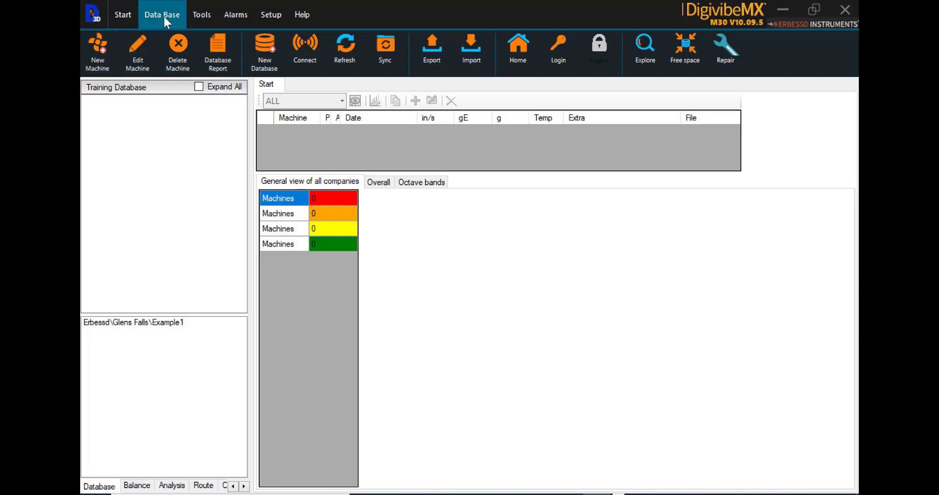
# Add a new machine entry: company Erbessd, area New York, machine Machine0001.
pyautogui.click(103, 55)
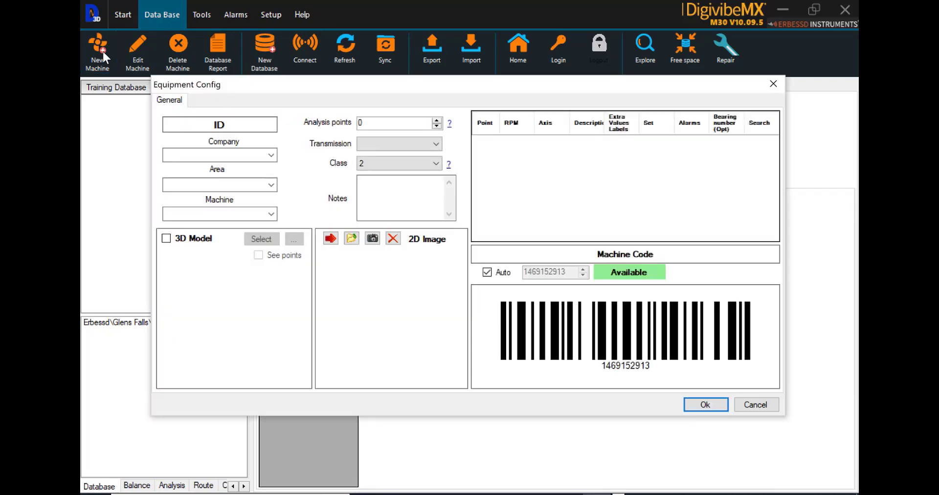
pyautogui.click(270, 155)
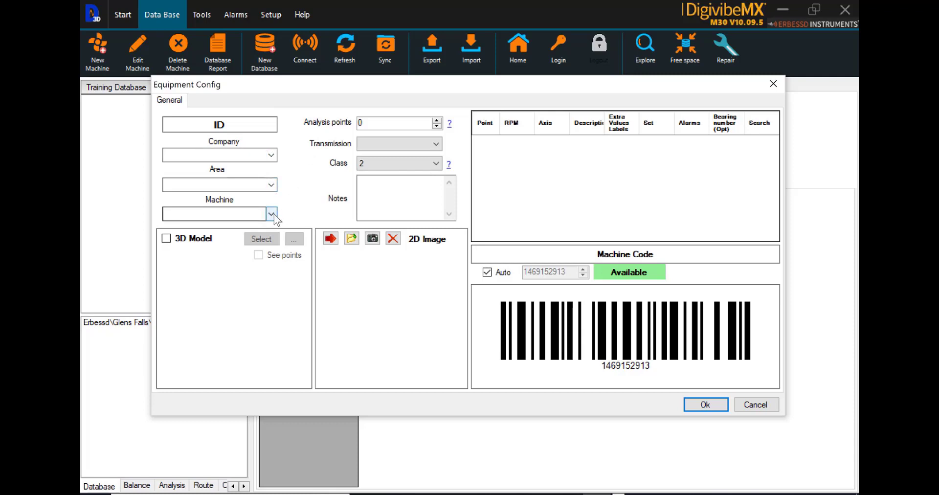
pyautogui.click(251, 156)
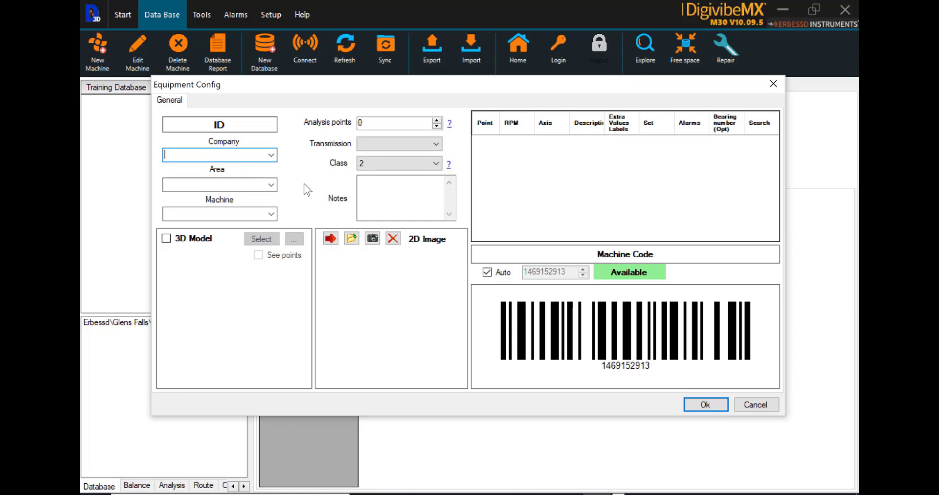
pyautogui.write('Erbessd')
pyautogui.click(268, 187)
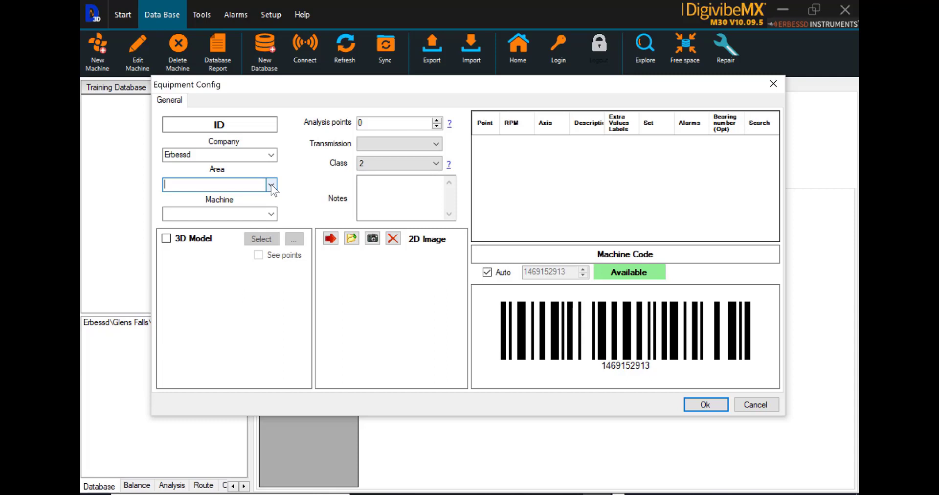
pyautogui.write('New York')
pyautogui.click(258, 216)
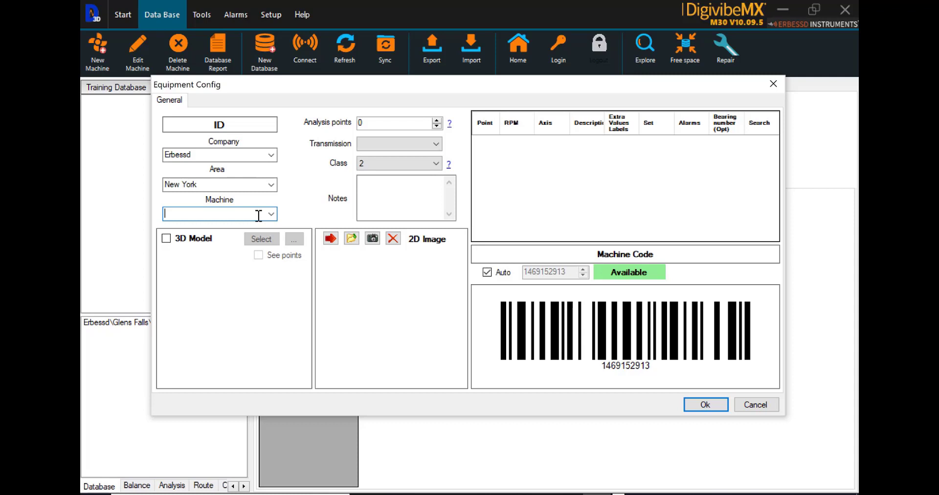
pyautogui.write('Machine0001')
# Enable 3D Model and browse the cooling tower, motor, other equipment and pump model libraries.
pyautogui.click(167, 239)
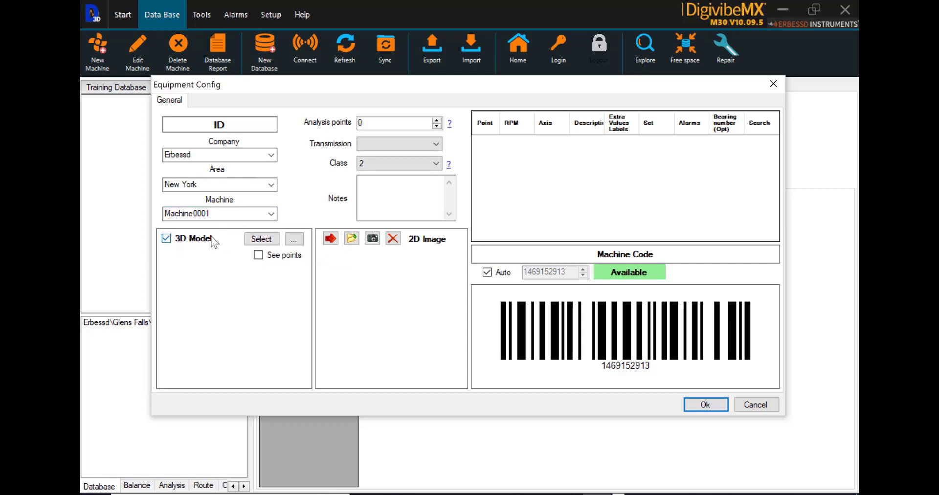
pyautogui.click(262, 240)
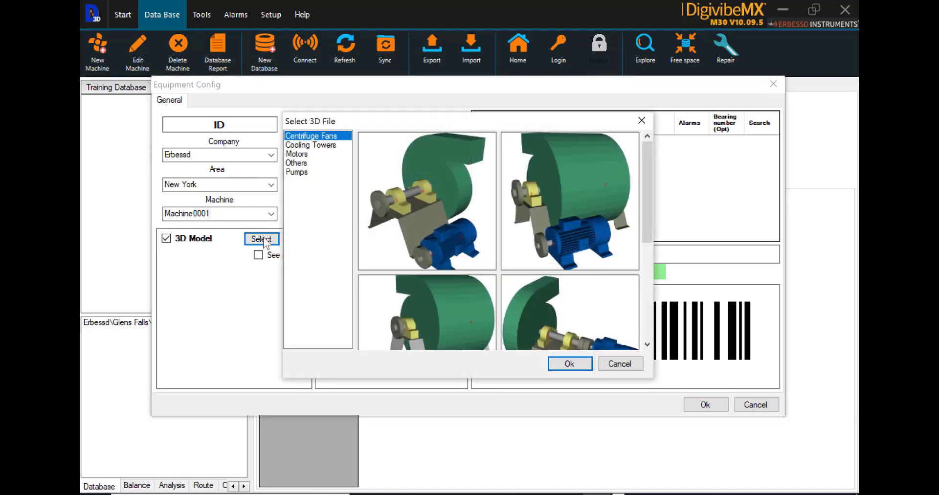
pyautogui.scroll(-5, 411, 245)
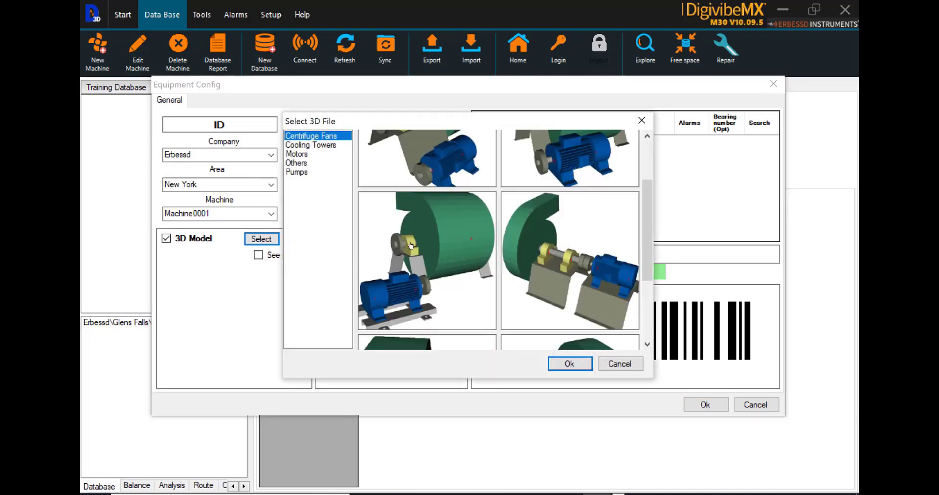
pyautogui.scroll(5, 399, 245)
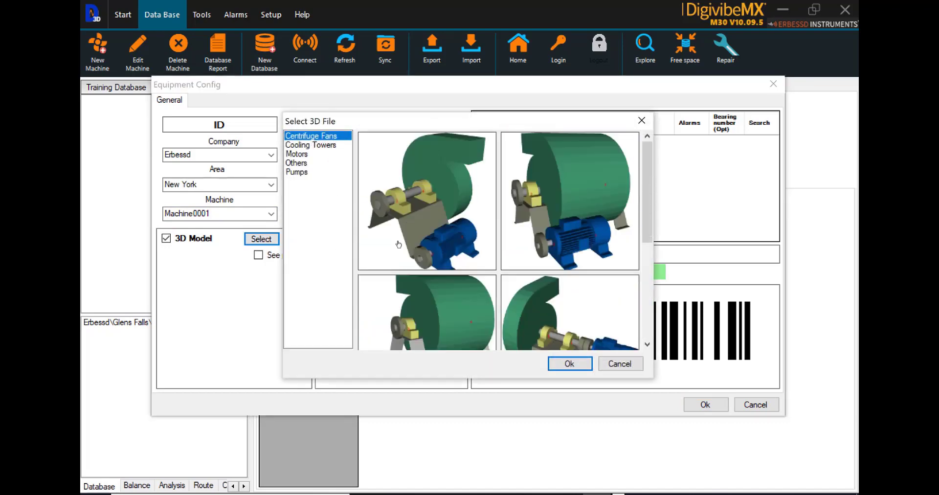
pyautogui.click(323, 146)
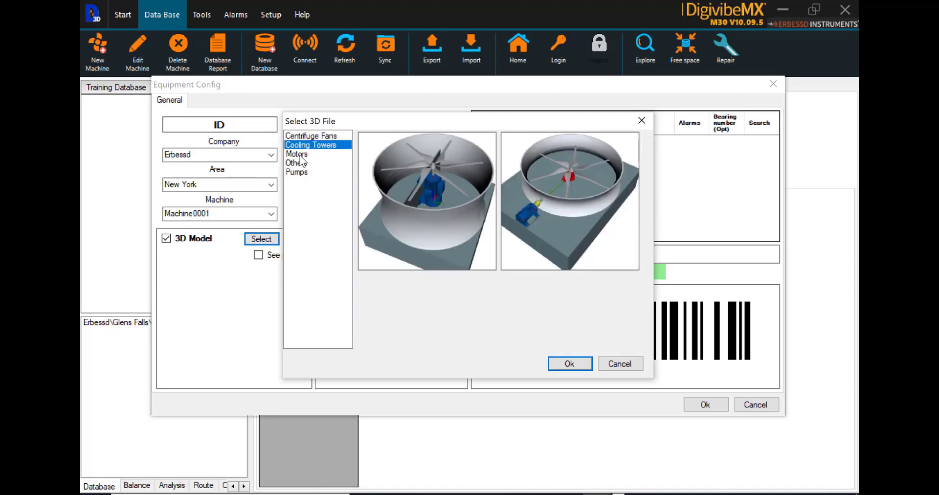
pyautogui.click(300, 156)
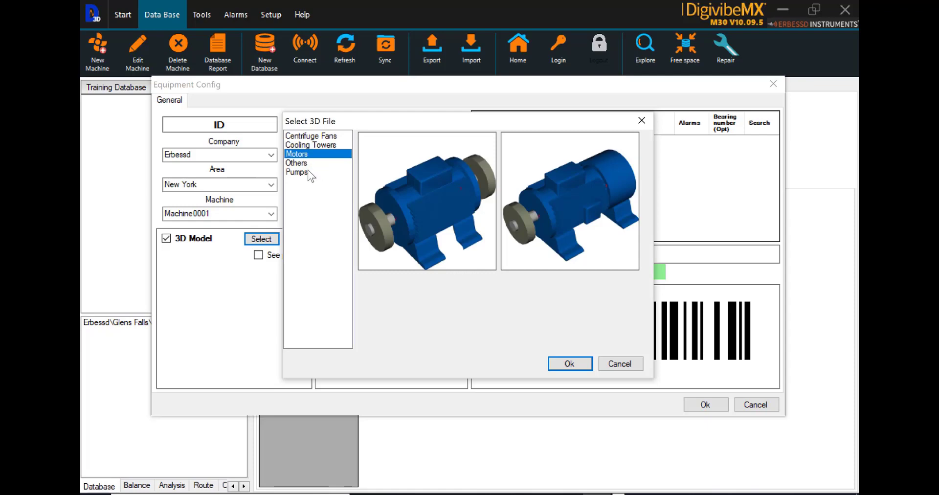
pyautogui.click(304, 163)
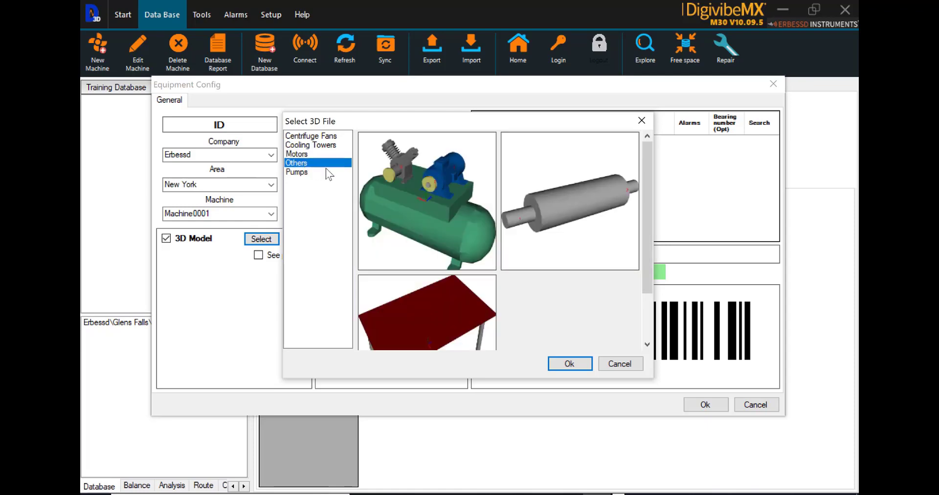
pyautogui.click(306, 174)
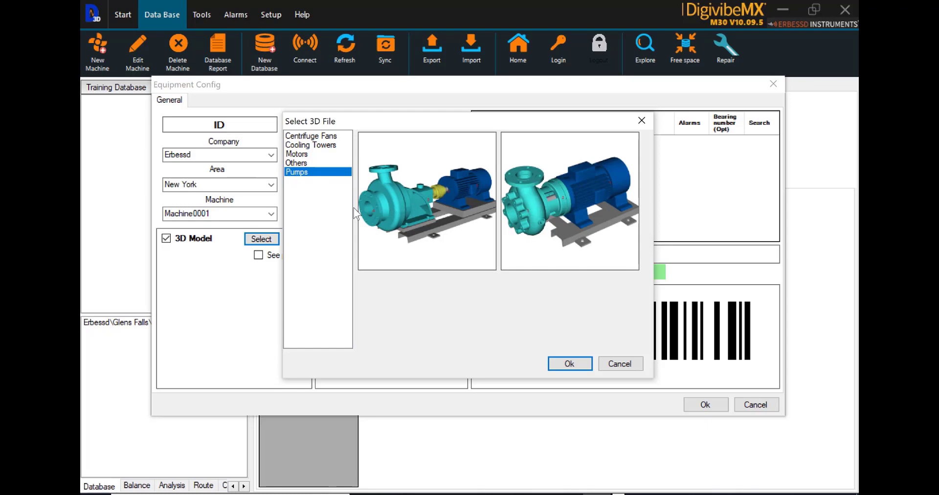
# Choose the second centrifuge fan model and confirm it for Machine0001.
pyautogui.click(325, 138)
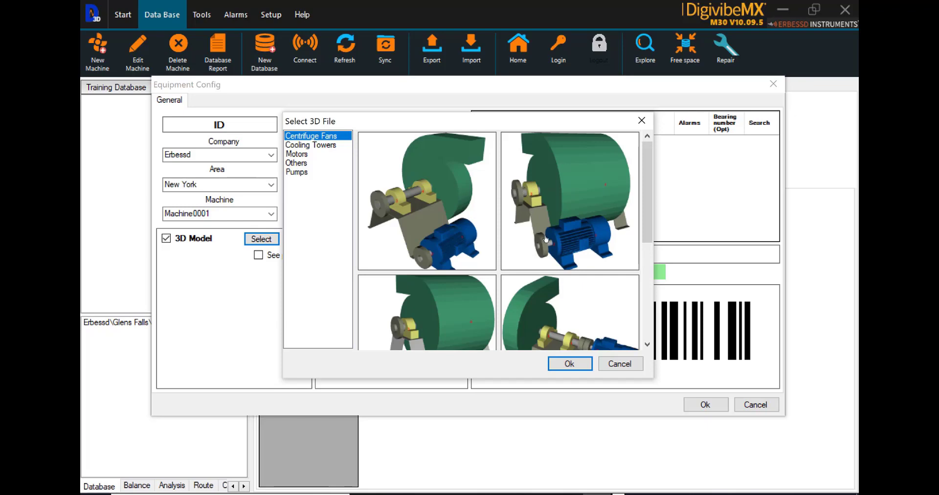
pyautogui.scroll(-2, 546, 239)
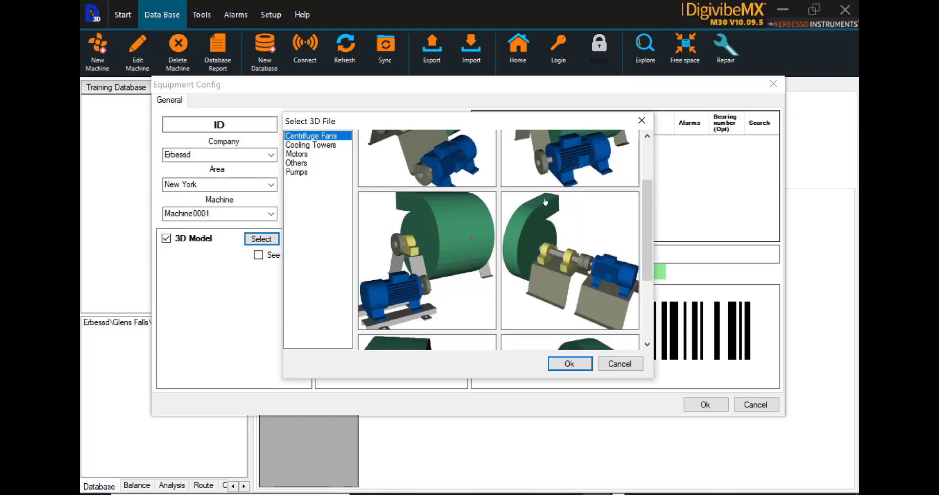
pyautogui.scroll(2, 546, 201)
pyautogui.click(586, 203)
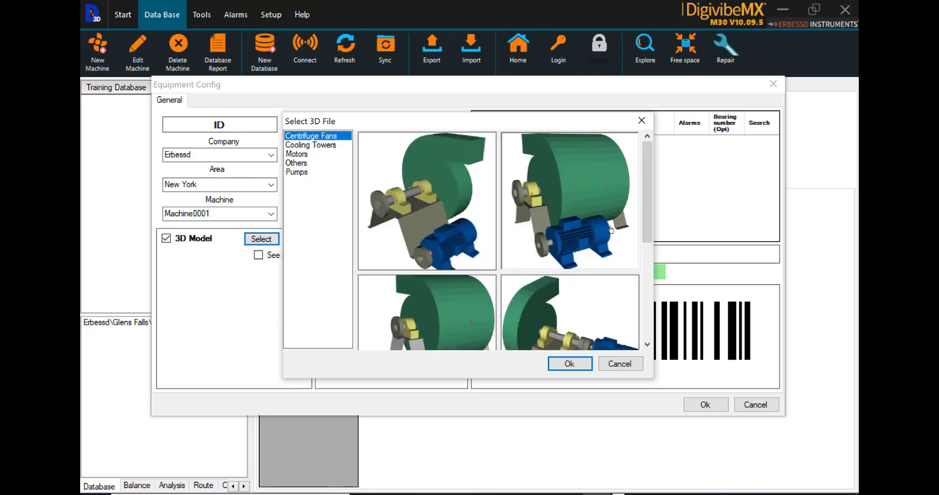
pyautogui.click(579, 367)
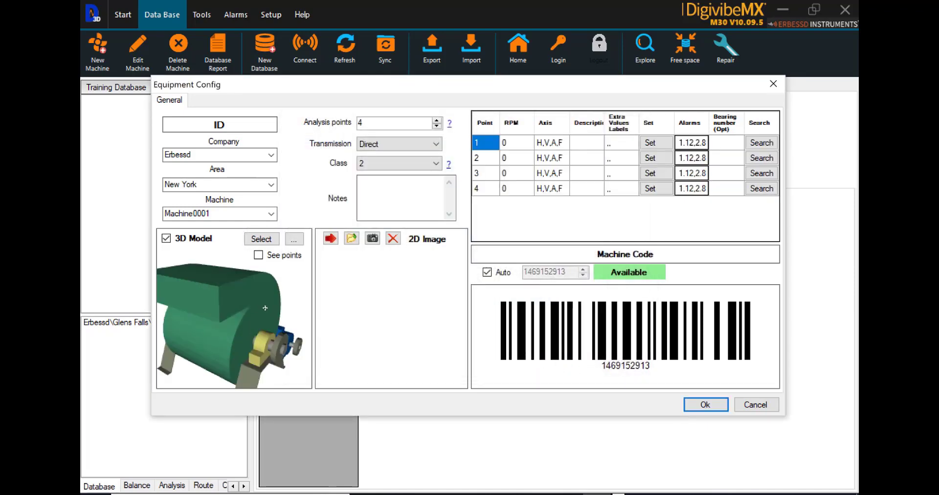
# Rotate the centrifuge fan preview to an end-on view and other angles.
pyautogui.moveTo(259, 305); pyautogui.dragTo(298, 296)
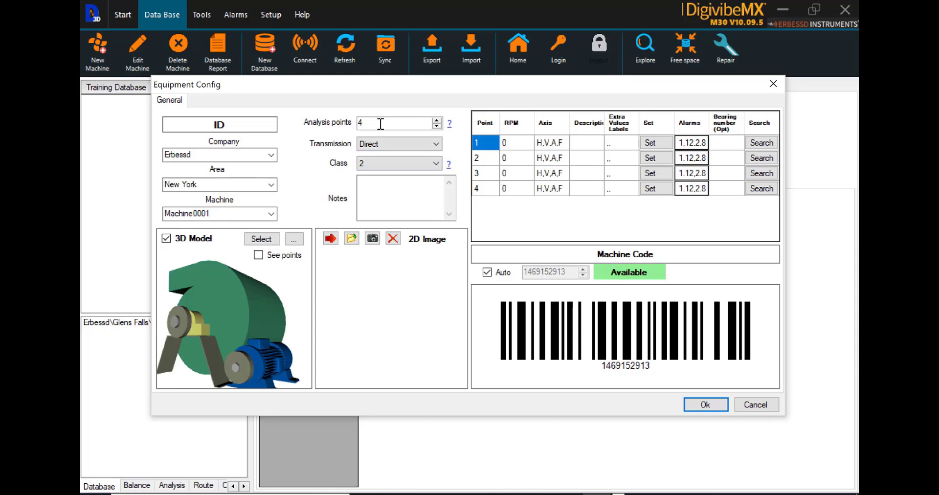
pyautogui.moveTo(267, 297); pyautogui.dragTo(261, 355)
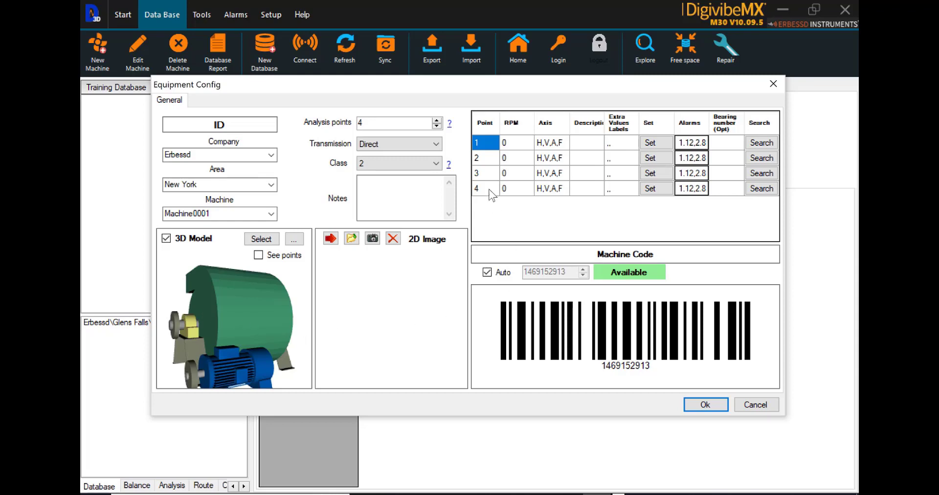
# Set Machine0001's transmission type to Direct from the dropdown.
pyautogui.click(438, 142)
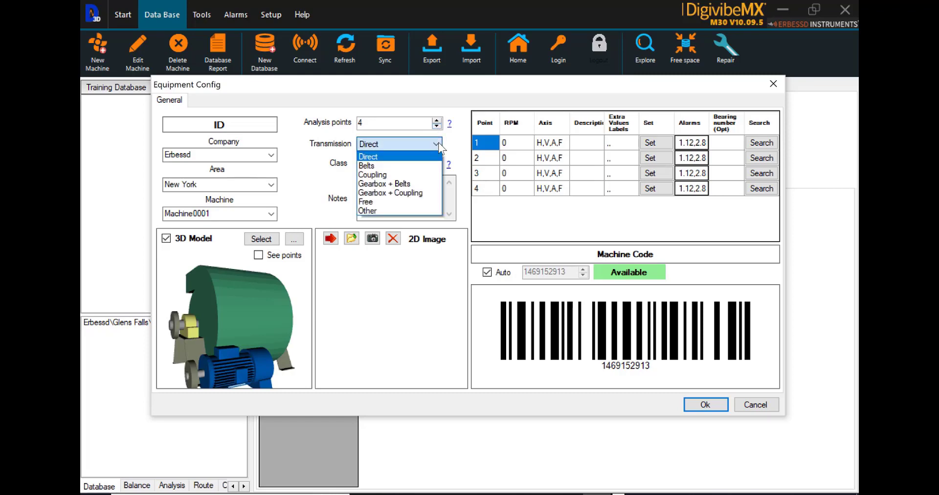
pyautogui.click(425, 166)
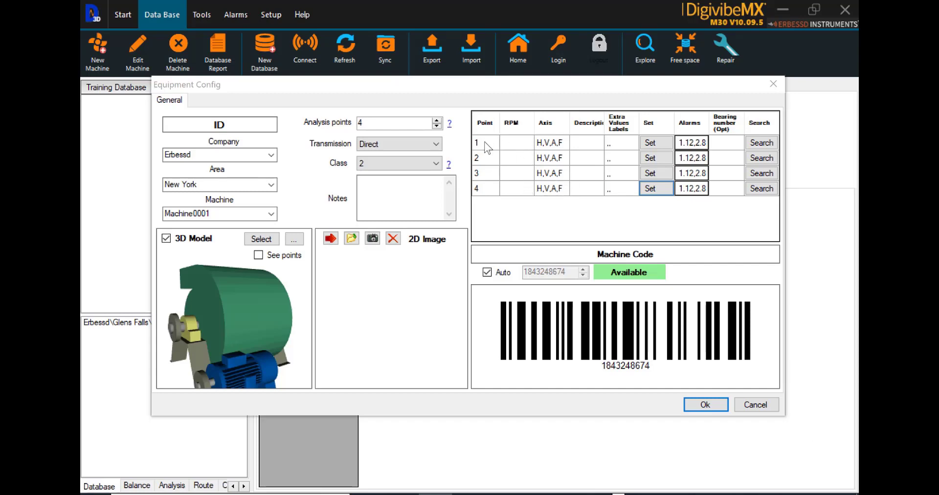
# Set the running speed of all four points to 1800 RPM.
pyautogui.click(526, 141)
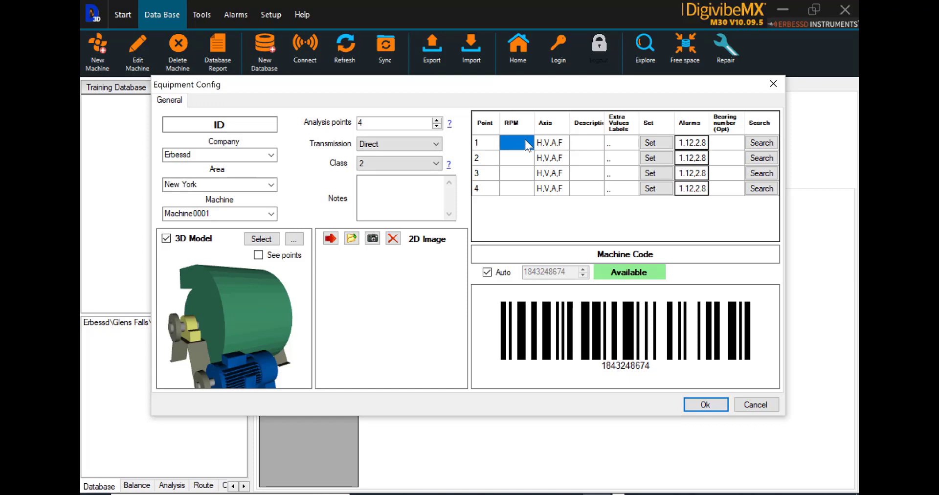
pyautogui.write('1800')
pyautogui.click(177, 313)
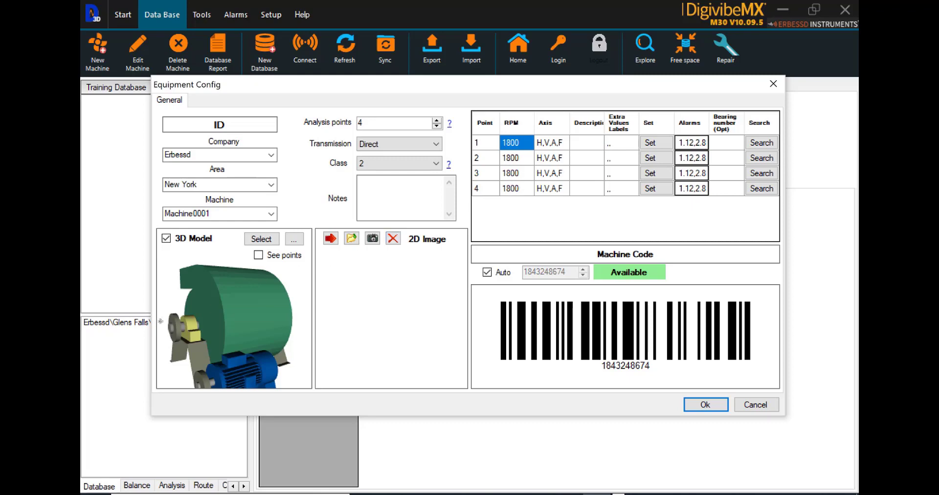
# Change point 3's speed to 1500 RPM so points 3 and 4 read 1500.
pyautogui.click(519, 176)
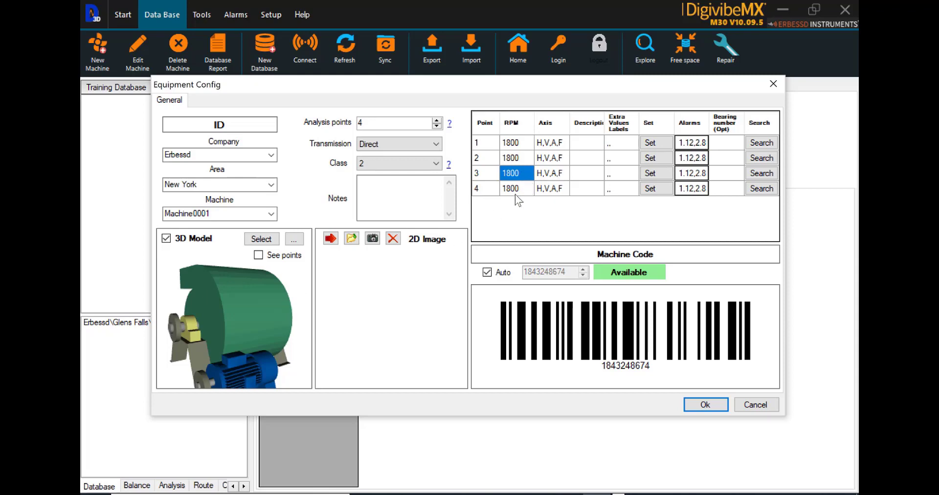
pyautogui.click(525, 179)
pyautogui.write('1500')
pyautogui.press('Tab')
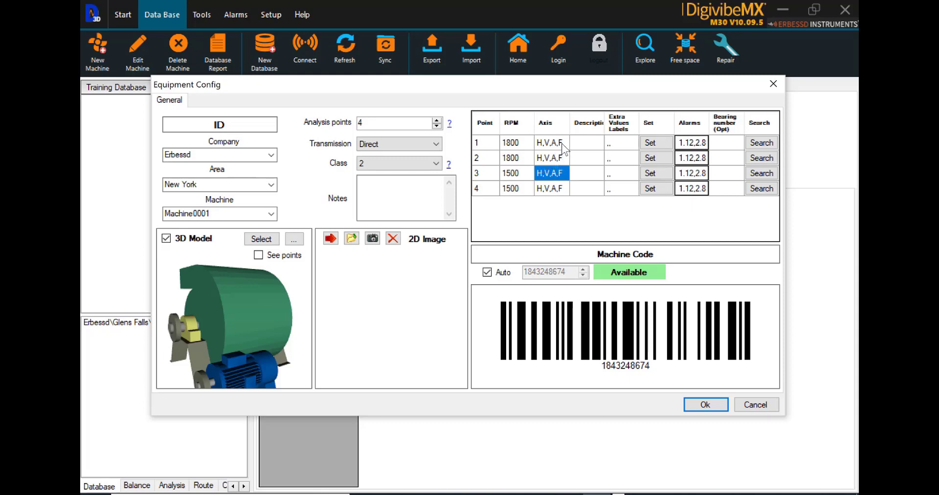
# Uncheck Axial on point 2 and add extra value labels 'Line Press' and 'Temp'.
pyautogui.click(656, 158)
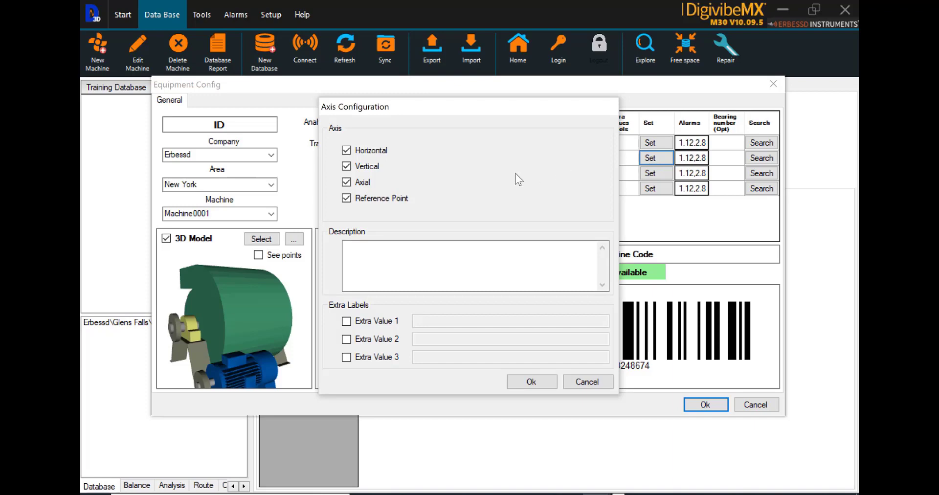
pyautogui.click(347, 183)
pyautogui.click(347, 321)
pyautogui.click(421, 322)
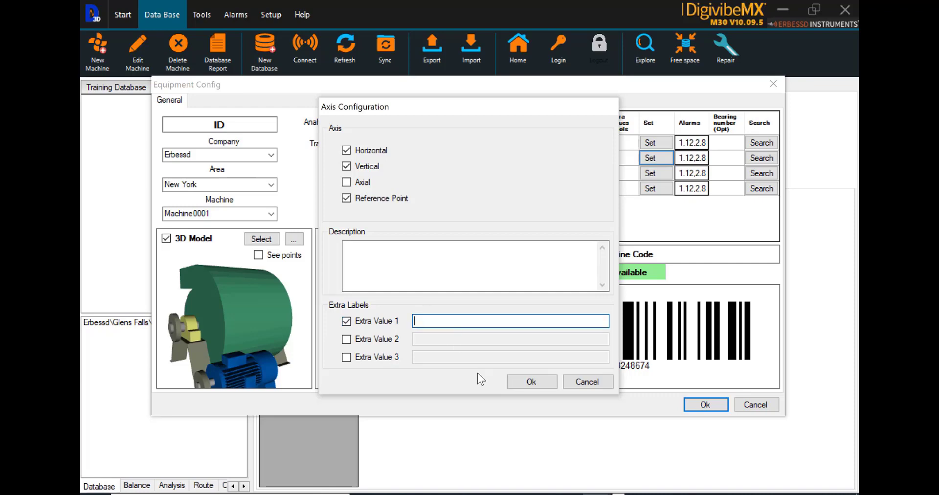
pyautogui.write('Line Press')
pyautogui.click(346, 339)
pyautogui.click(444, 340)
pyautogui.write('Temp')
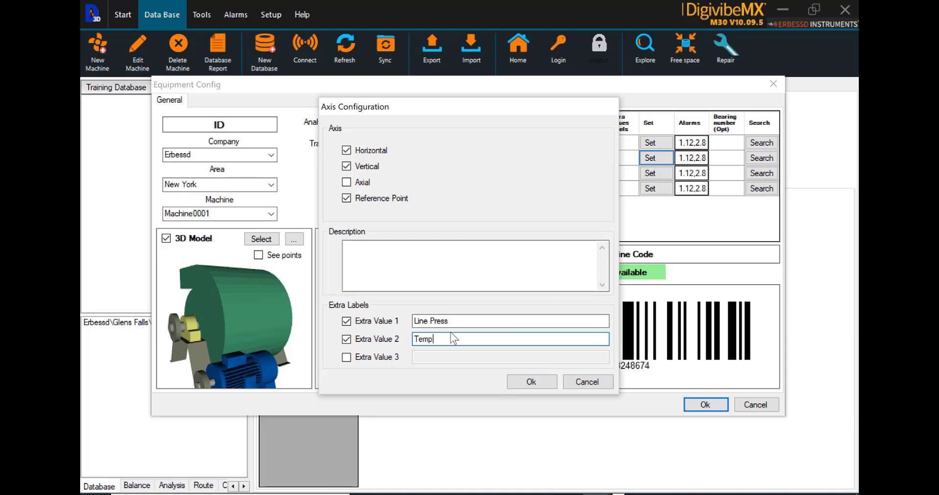
pyautogui.click(531, 382)
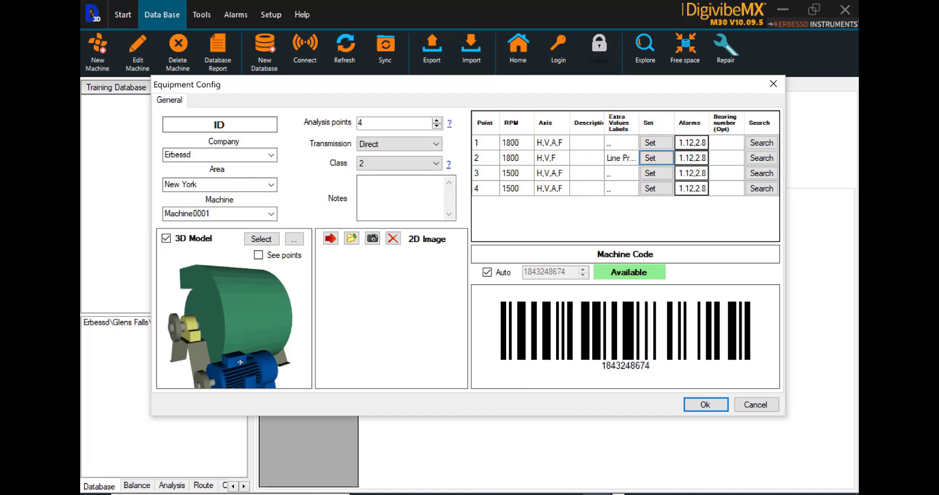
# Describe point 1 as MOB and point 2 as MIB.
pyautogui.click(651, 143)
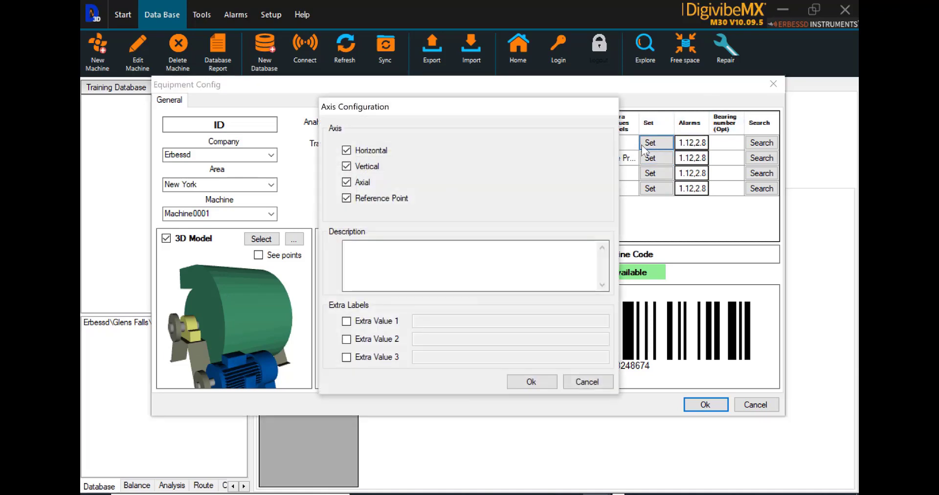
pyautogui.click(404, 252)
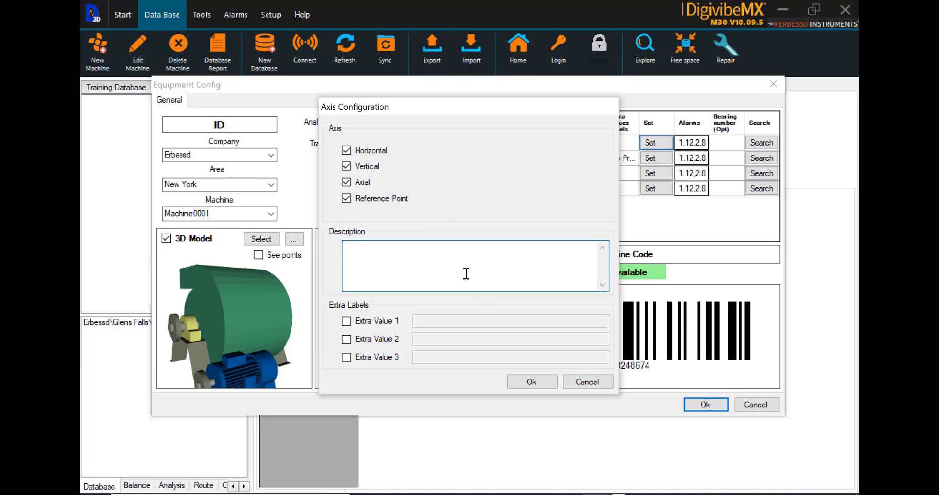
pyautogui.write('MOB')
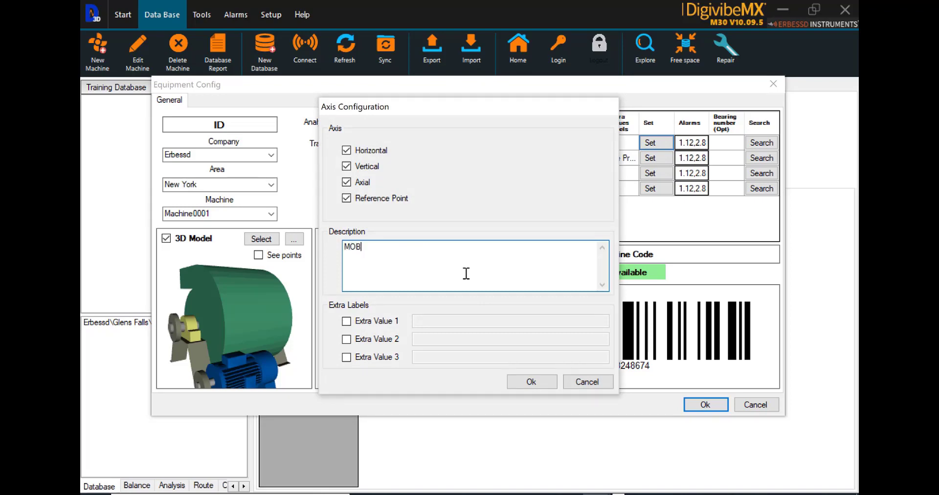
pyautogui.click(535, 383)
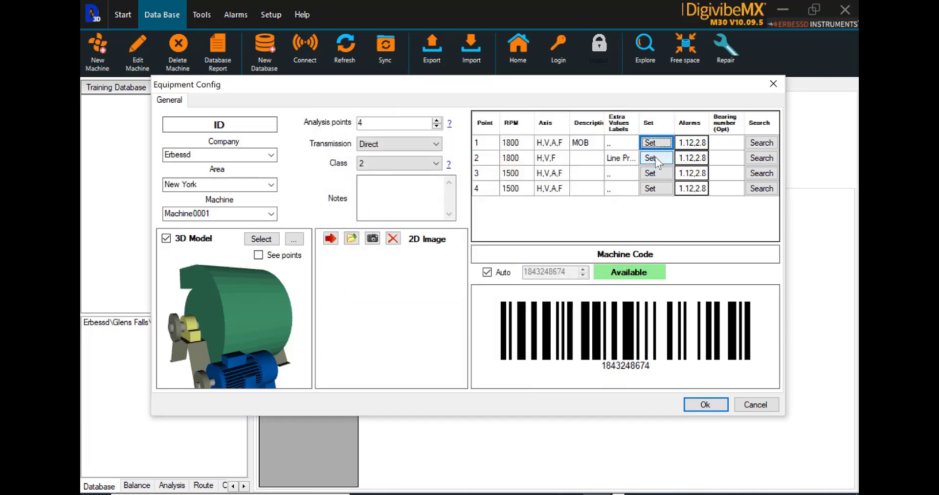
pyautogui.click(656, 157)
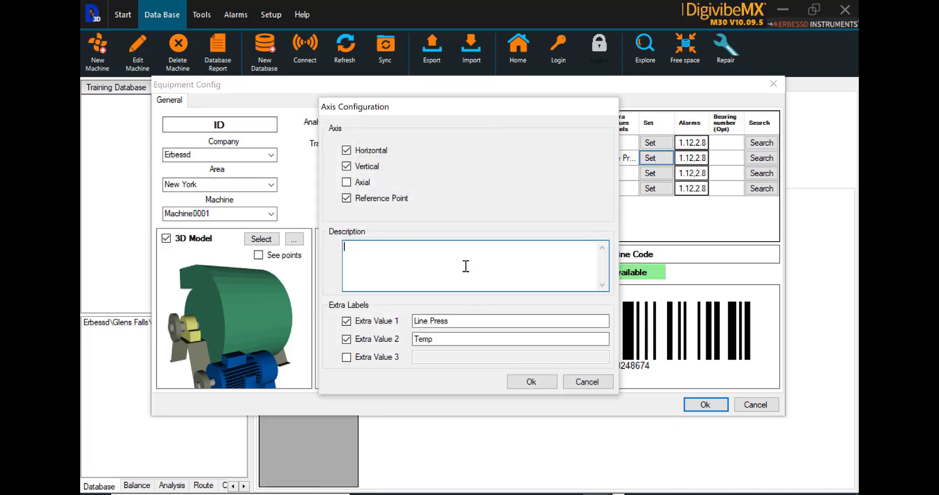
pyautogui.write('MIB')
pyautogui.click(543, 383)
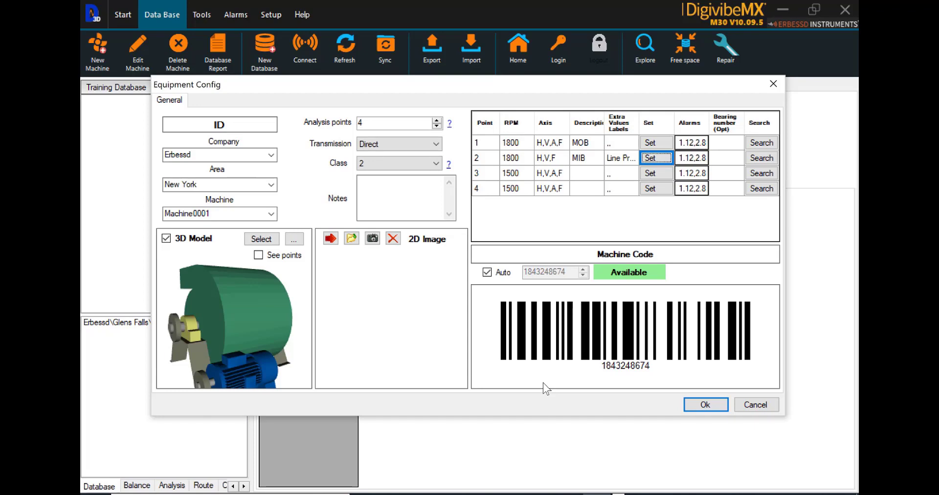
# Describe point 3 as FIB and point 4 as FOB.
pyautogui.click(652, 174)
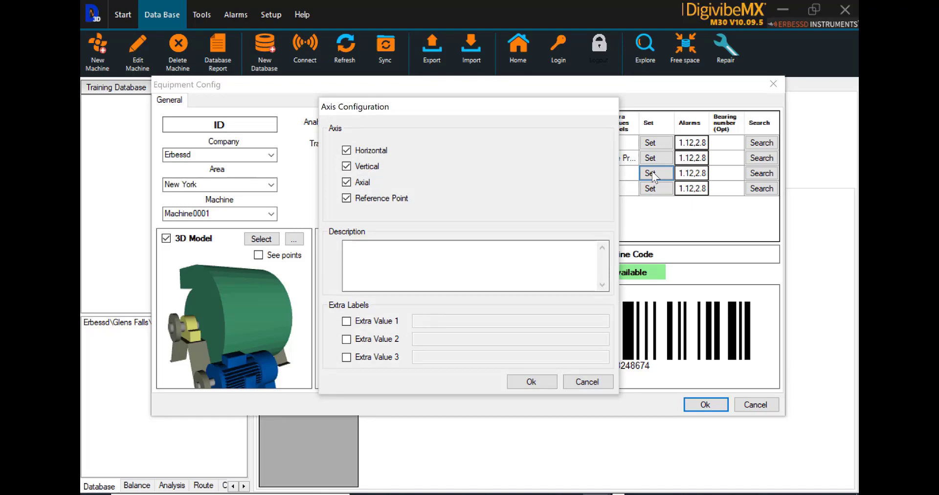
pyautogui.click(488, 254)
pyautogui.write('Fing')
pyautogui.press('BackSpace')
pyautogui.press('BackSpace')
pyautogui.press('BackSpace')
pyautogui.write('IB')
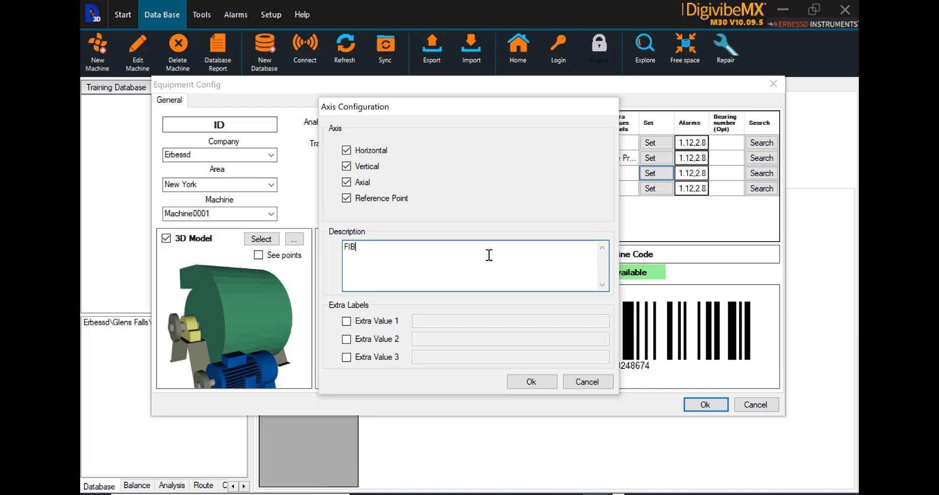
pyautogui.click(544, 383)
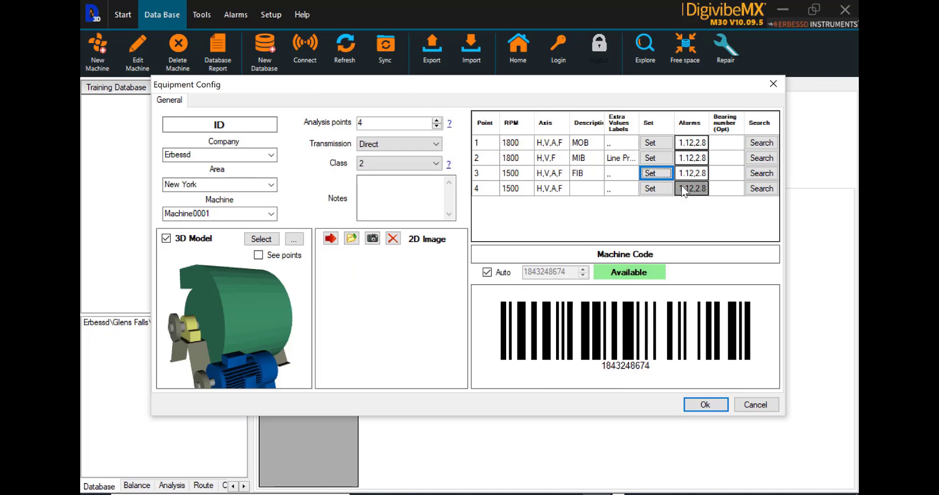
pyautogui.click(658, 190)
pyautogui.click(419, 257)
pyautogui.write('FOB')
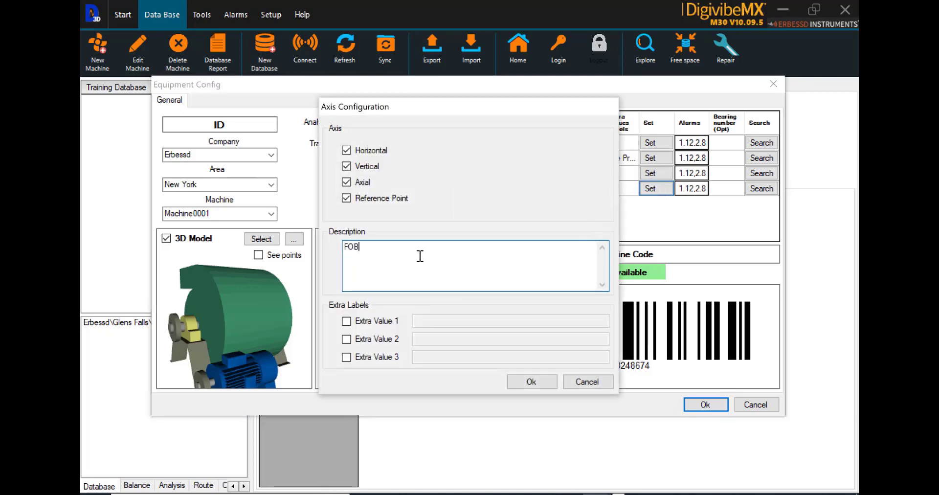
pyautogui.click(538, 384)
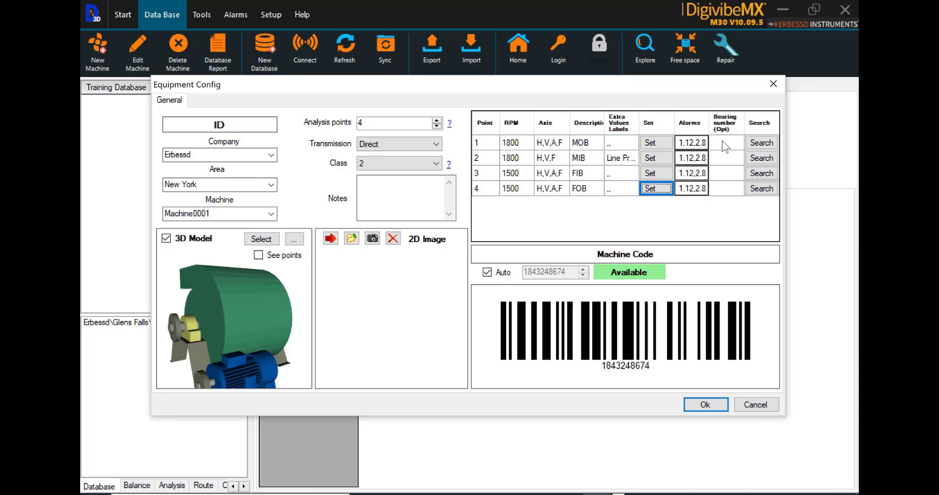
# Search bearing 6303 and assign the SKF 6303 bearing to point 1.
pyautogui.click(762, 143)
pyautogui.click(486, 134)
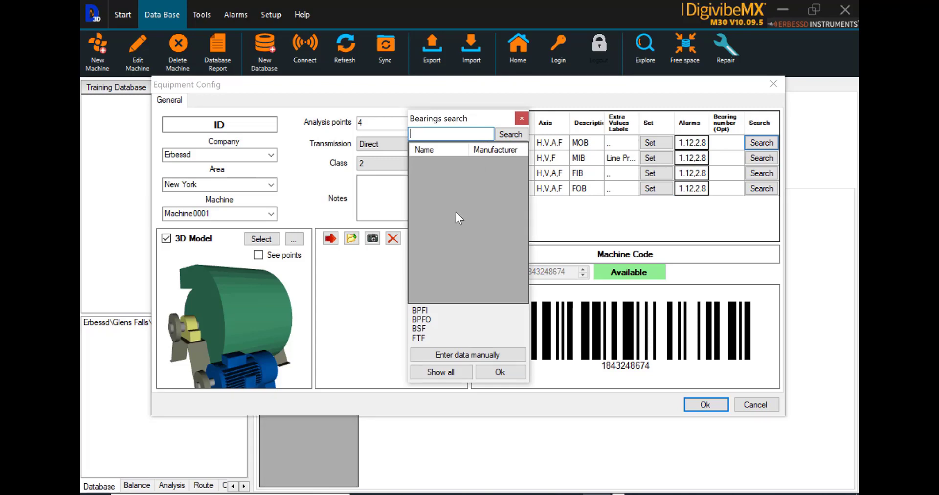
pyautogui.write('6303')
pyautogui.press('Return')
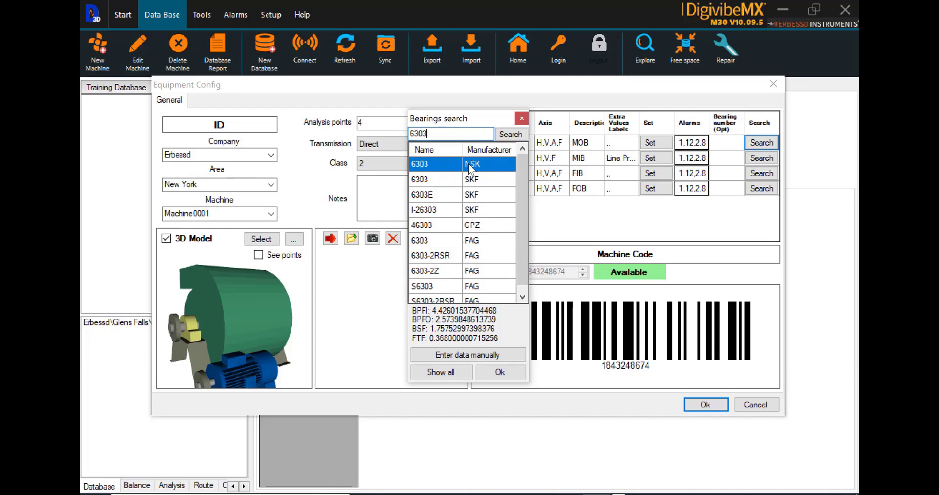
pyautogui.click(479, 179)
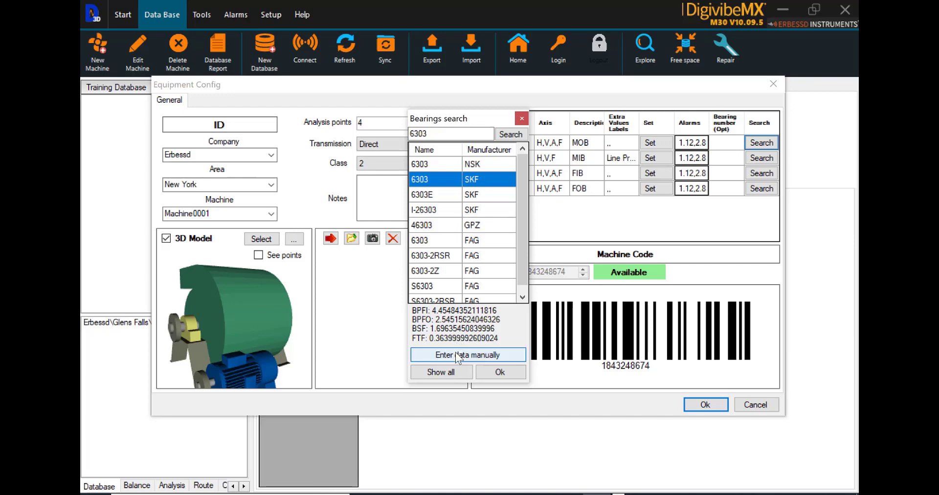
pyautogui.click(499, 373)
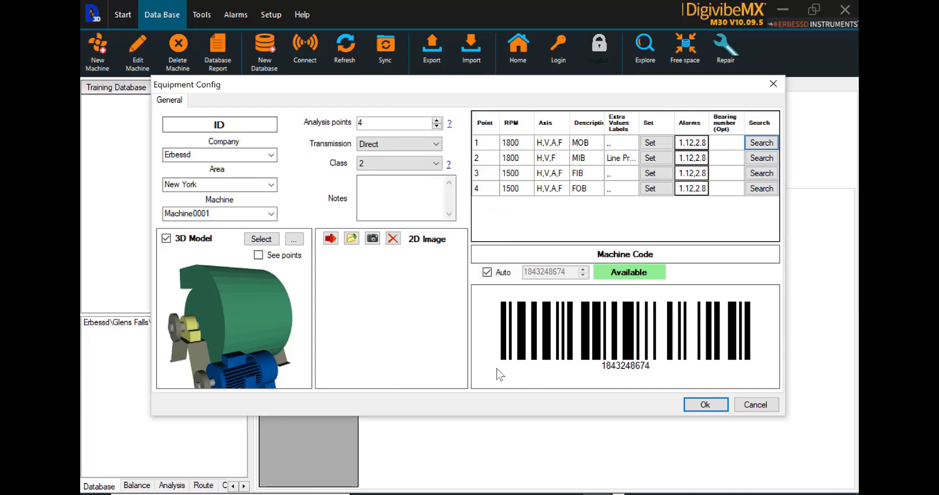
# Assign the same SKF 6303 bearing to point 2.
pyautogui.click(757, 157)
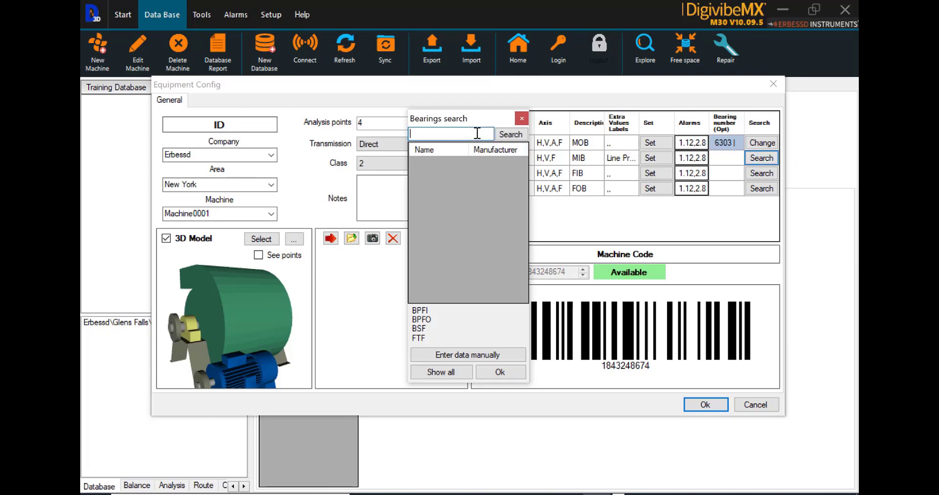
pyautogui.write('6303')
pyautogui.press('Return')
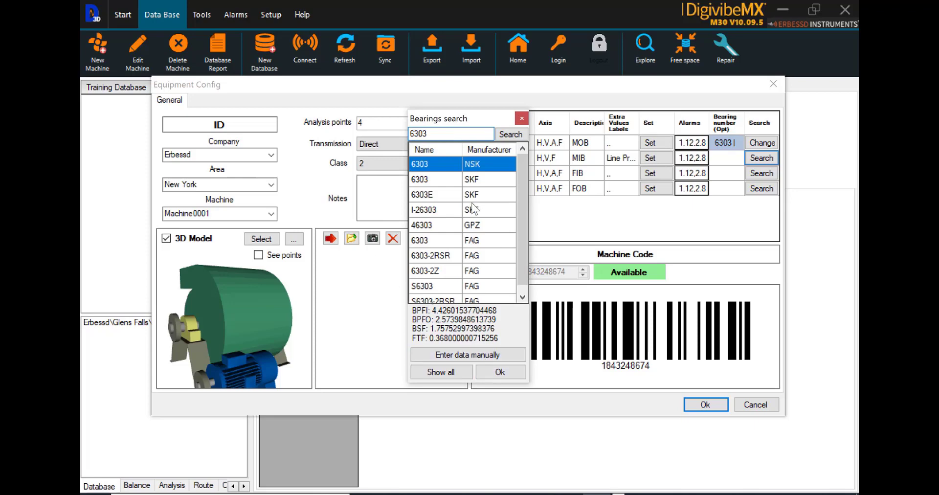
pyautogui.click(458, 179)
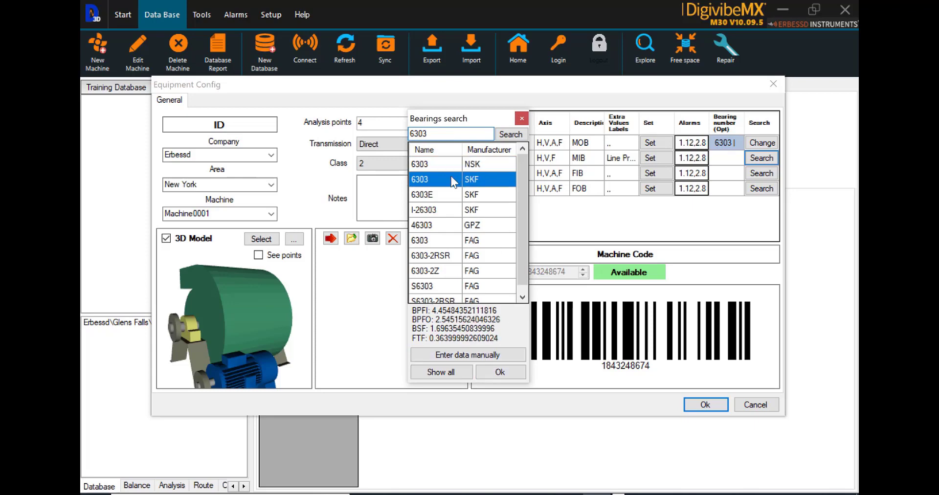
pyautogui.click(500, 372)
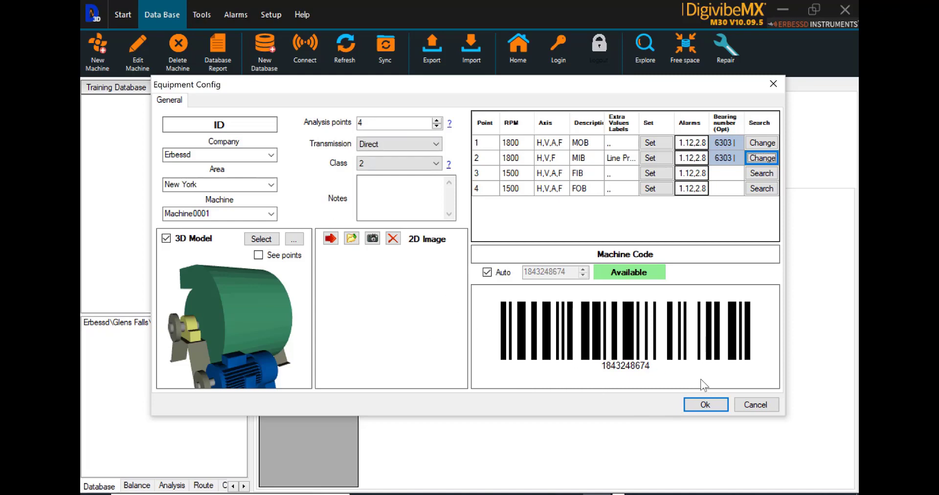
# Save the machine configuration, then expand Erbessd > New York and select Machine0001 to show points 1–4.
pyautogui.click(705, 404)
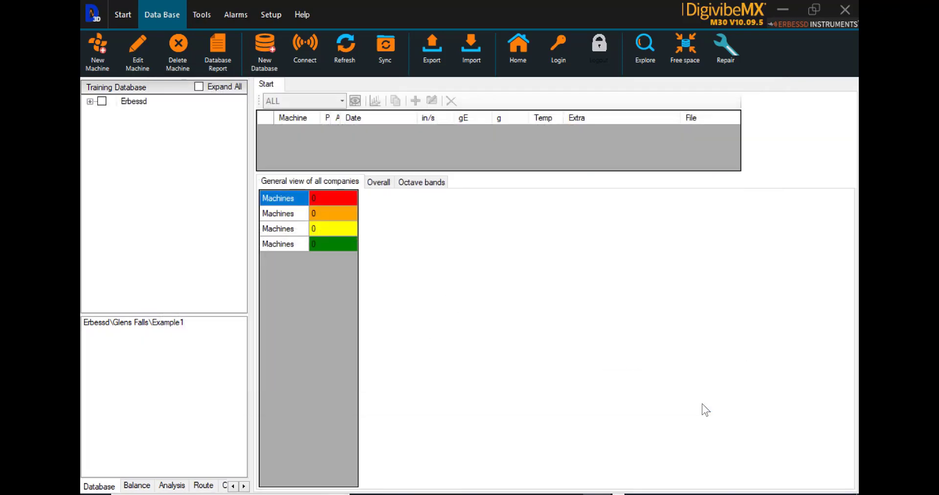
pyautogui.click(90, 102)
pyautogui.click(104, 113)
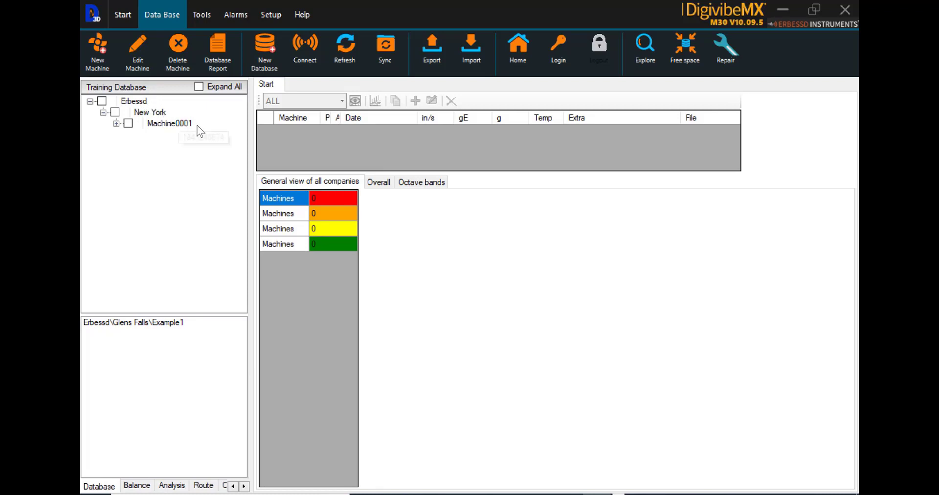
pyautogui.moveTo(197, 131)
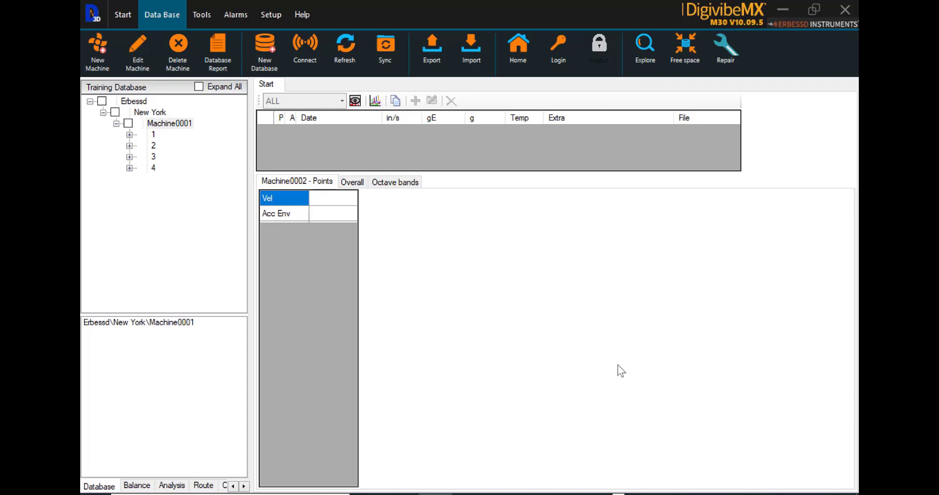
pyautogui.click(165, 127)
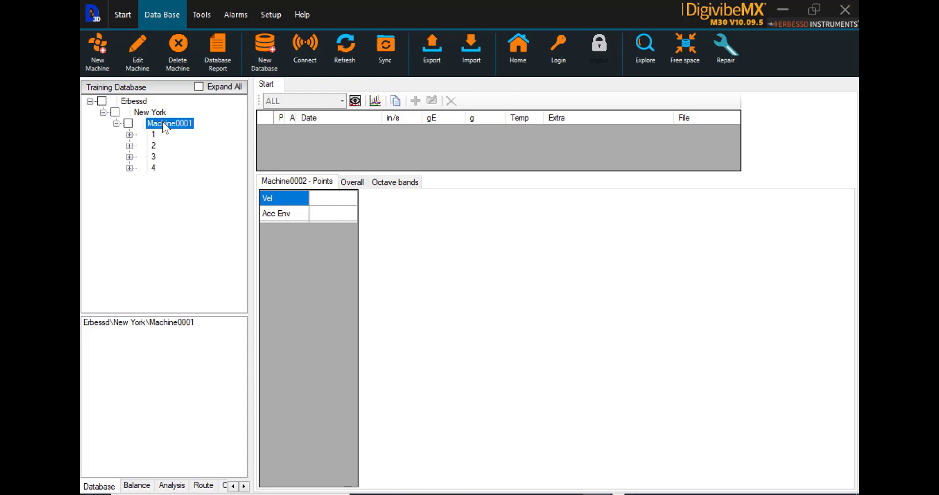
# Copy Machine0001 as 'Machine0002' with Belts transmission and save it.
pyautogui.rightClick(165, 129)
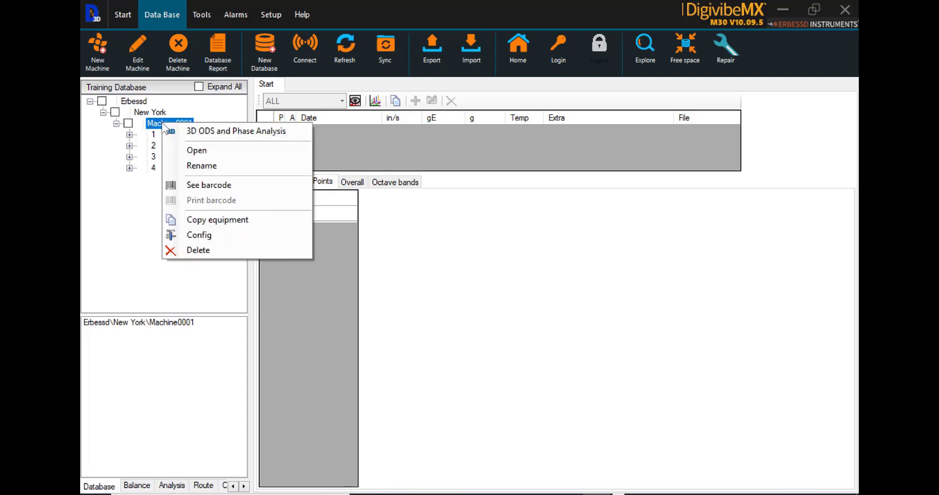
pyautogui.click(218, 220)
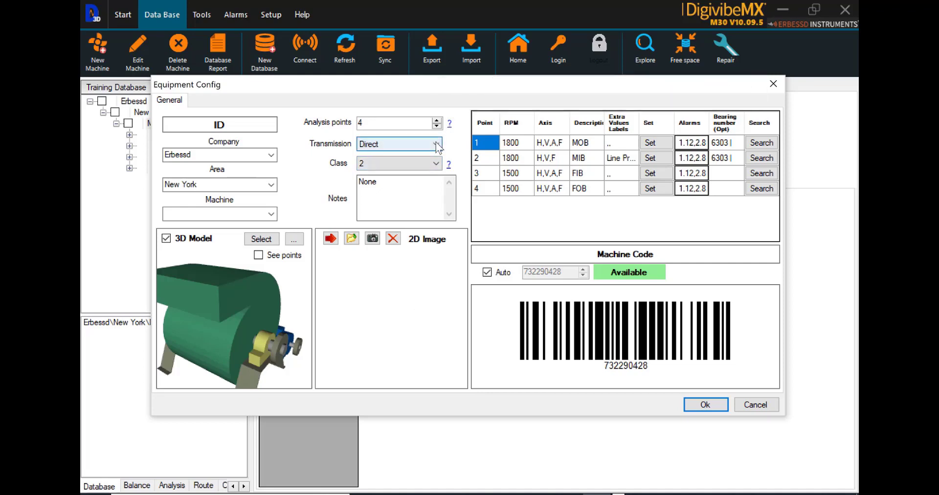
pyautogui.click(437, 147)
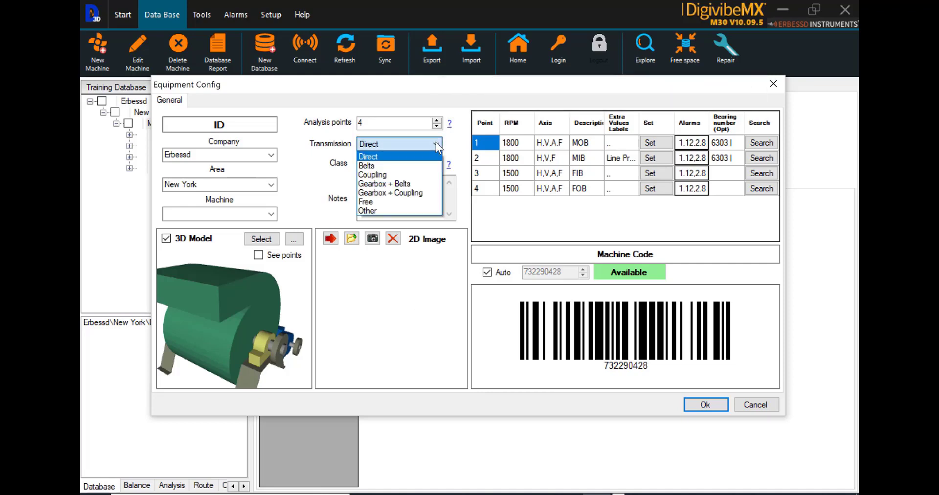
pyautogui.click(422, 167)
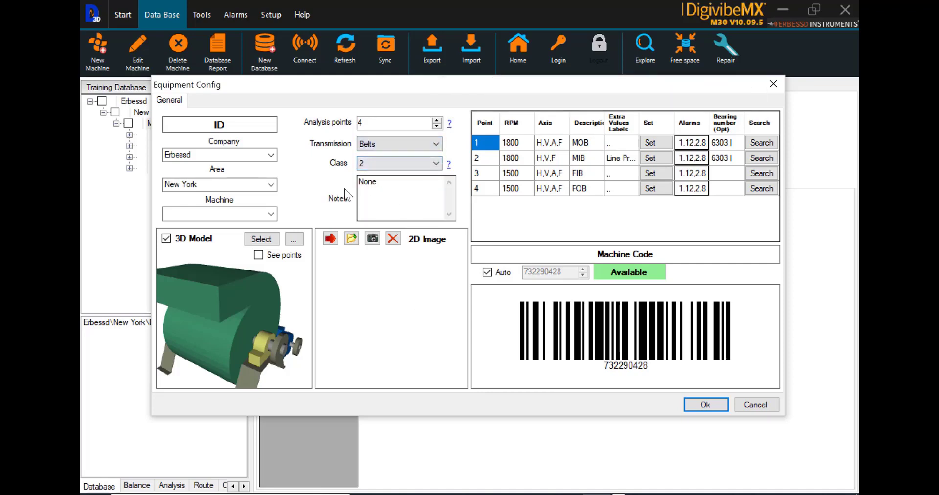
pyautogui.click(250, 213)
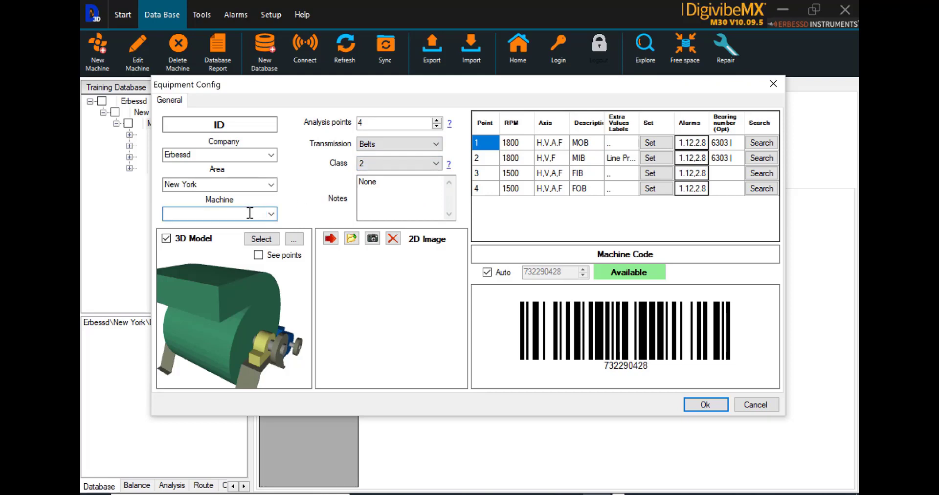
pyautogui.write('M')
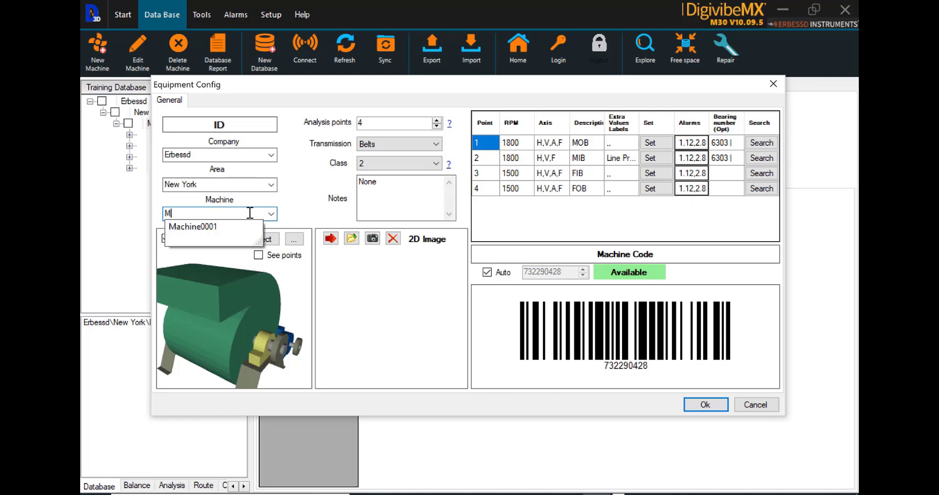
pyautogui.write('achine0002')
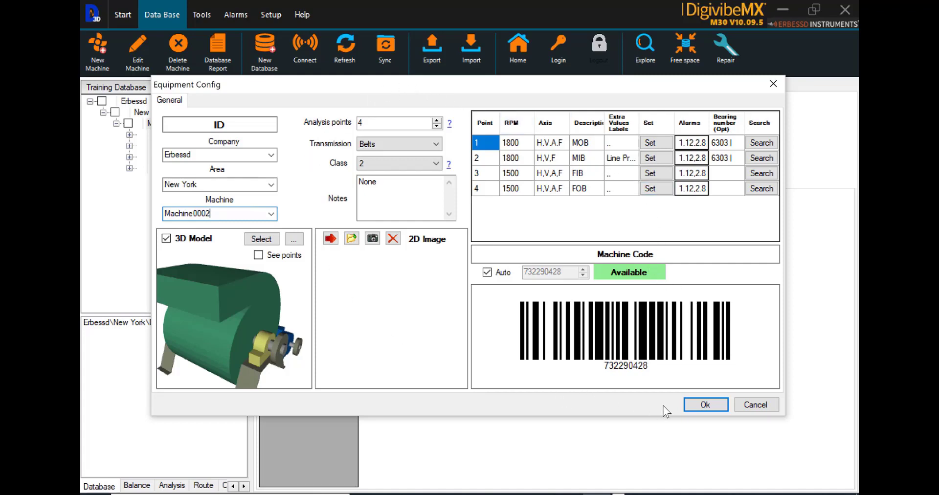
pyautogui.click(705, 405)
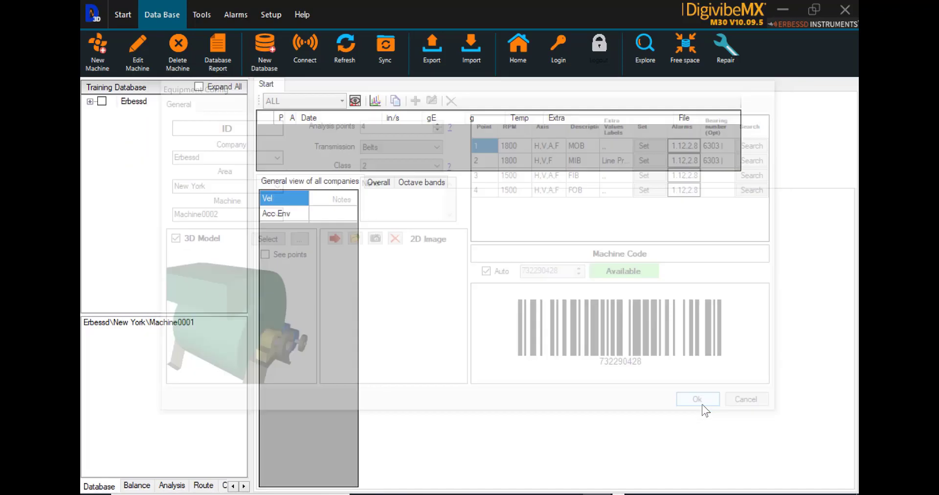
# Expand Erbessd and its New York area to list Machine0001 and Machine0002.
pyautogui.click(90, 102)
pyautogui.click(103, 112)
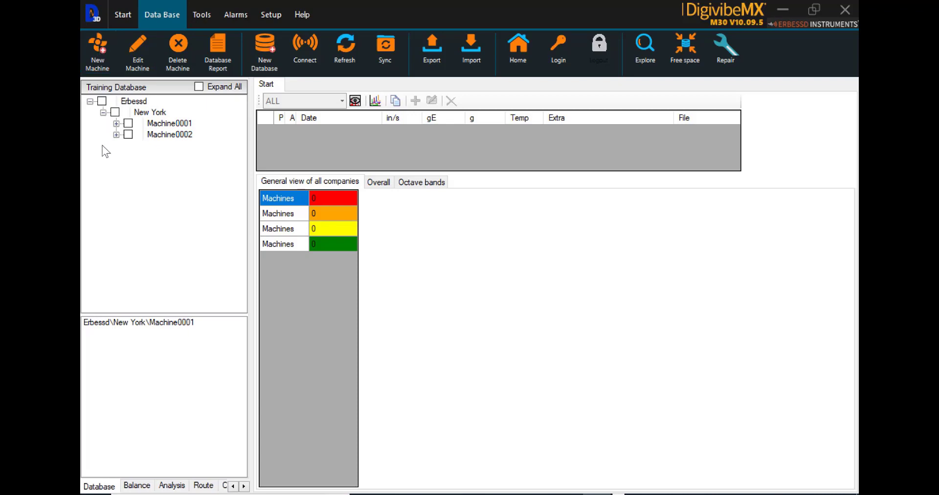
pyautogui.moveTo(156, 141)
# On the Start tab, tick Machine0001 and Machine0002 to include them in the route.
pyautogui.click(124, 13)
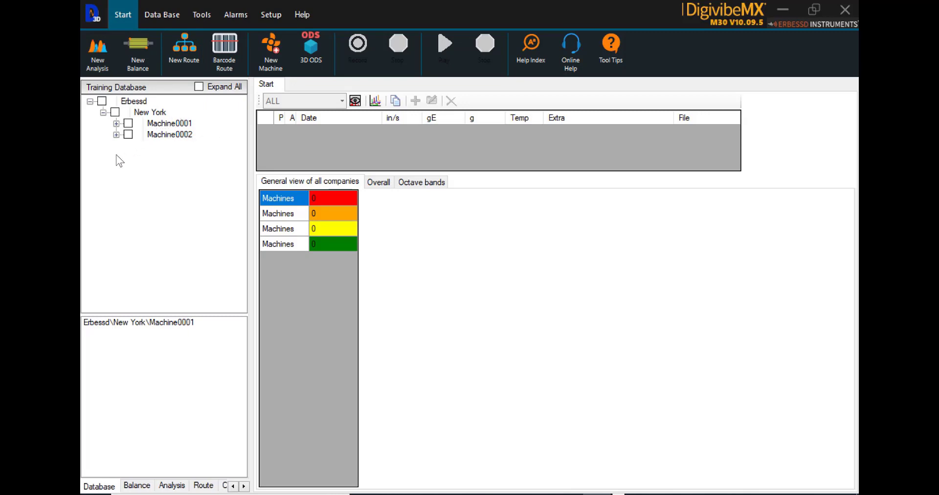
pyautogui.click(128, 124)
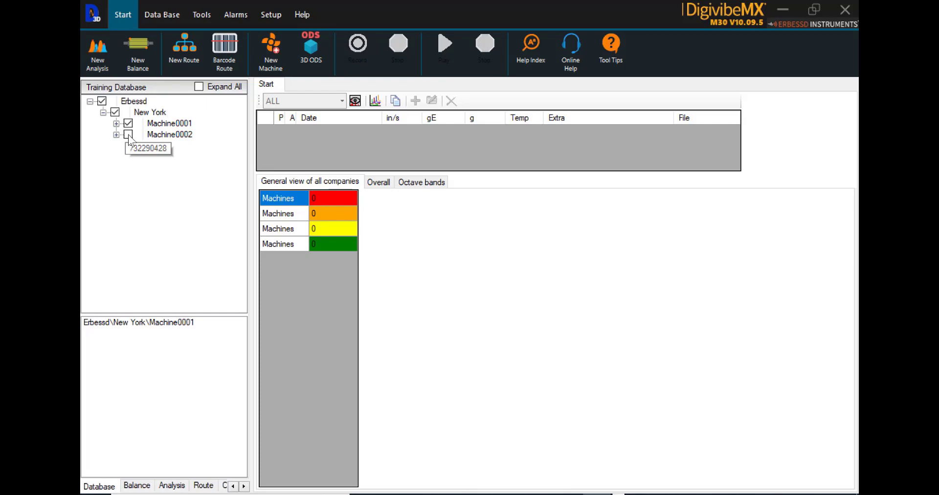
pyautogui.click(128, 135)
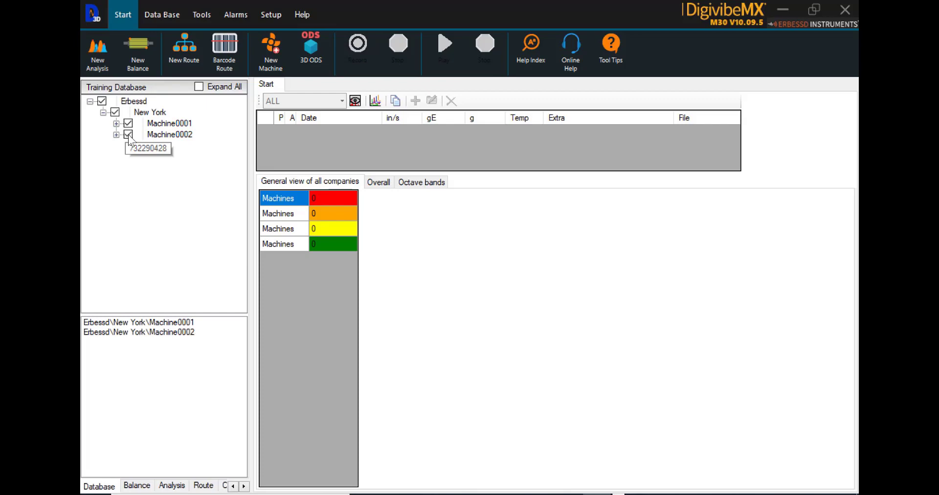
# Drag Machine0002 above Machine0001 in the route order list.
pyautogui.click(179, 323)
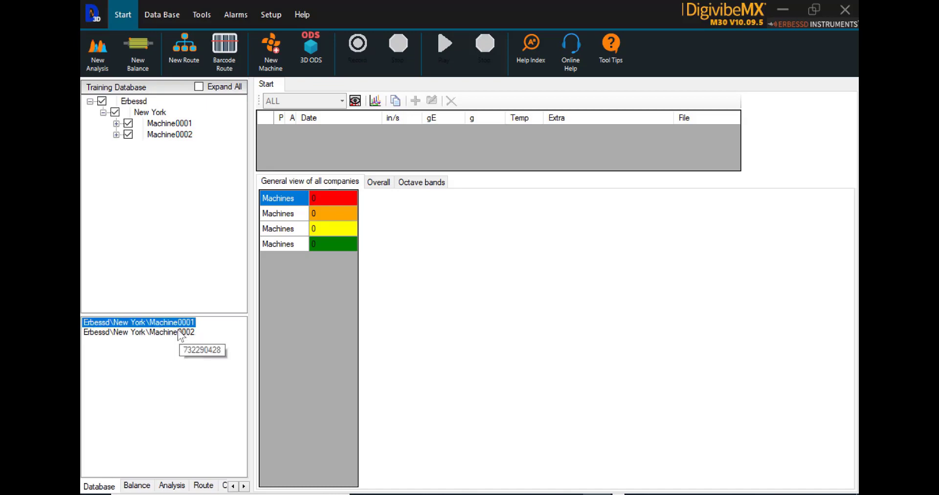
pyautogui.click(189, 331)
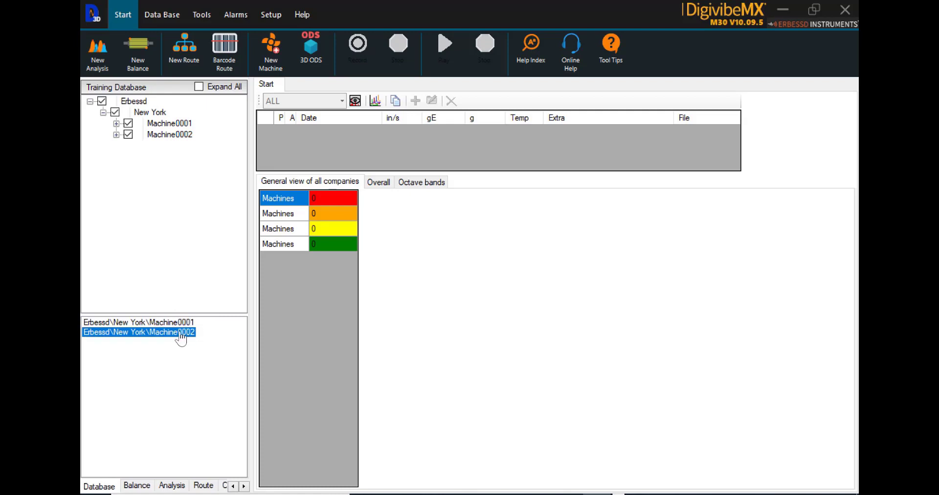
pyautogui.moveTo(189, 332); pyautogui.dragTo(189, 319)
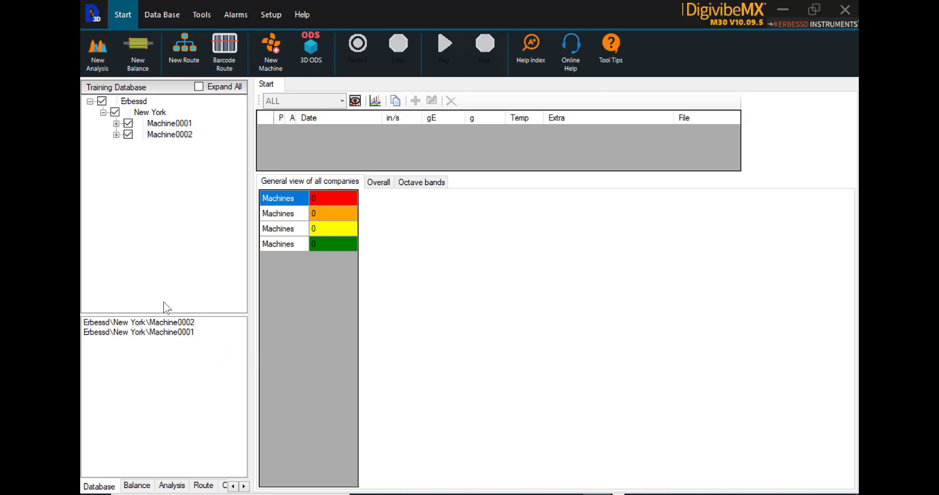
# Create Route2 from both machines and record Machine0002 point 1 H.
pyautogui.click(190, 47)
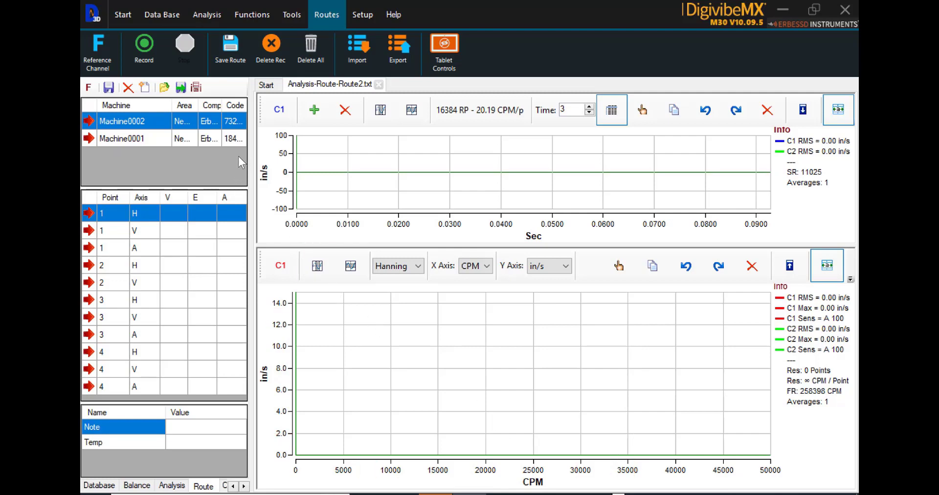
pyautogui.click(151, 52)
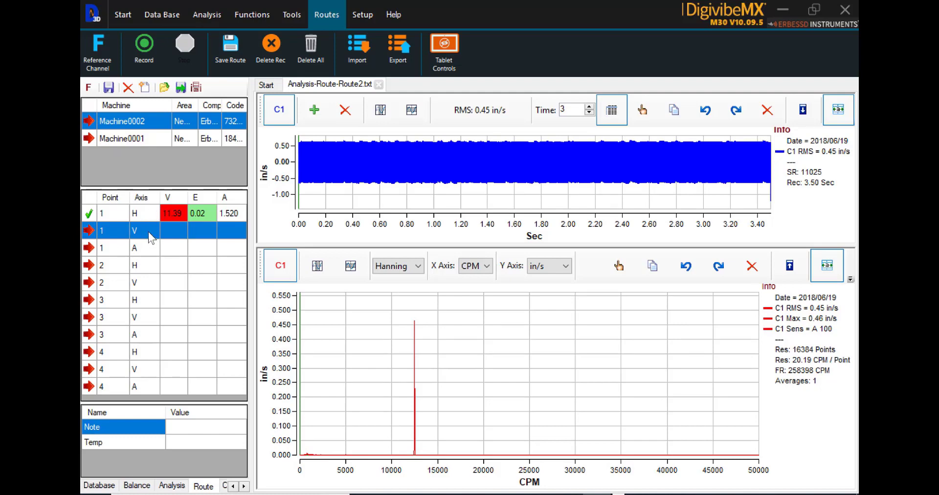
pyautogui.click(443, 45)
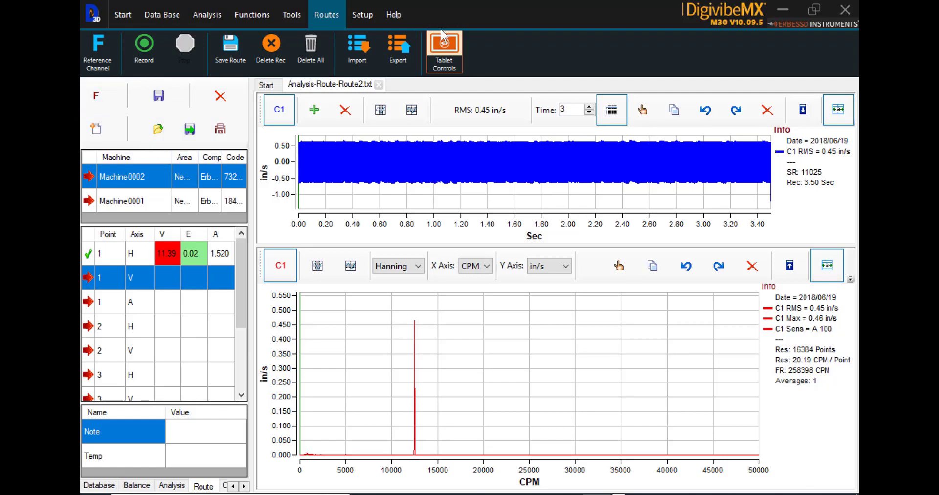
pyautogui.click(444, 49)
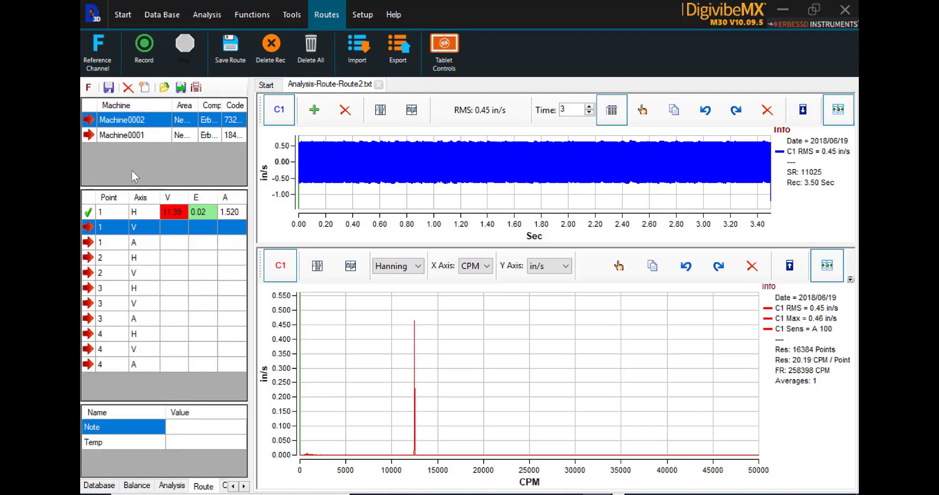
# Record Machine0002 readings at points 1 V, 4 V and 4 A.
pyautogui.click(145, 48)
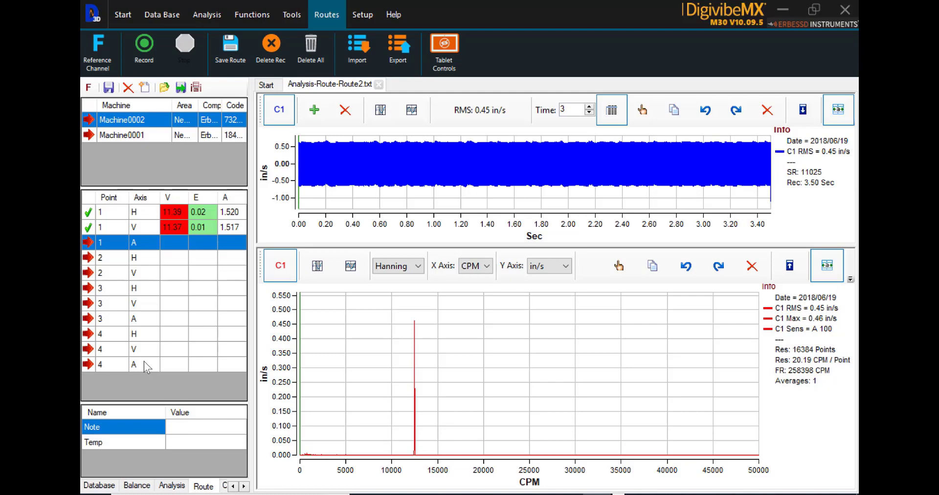
pyautogui.click(148, 364)
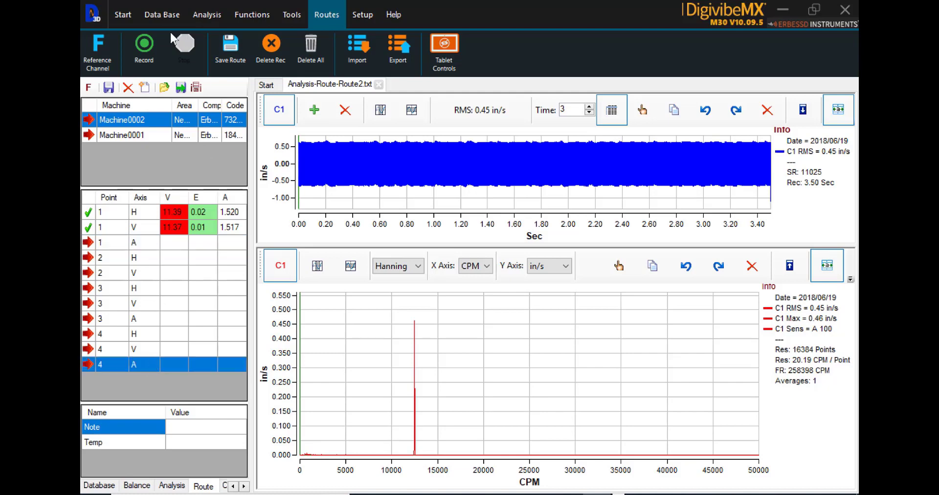
pyautogui.click(135, 350)
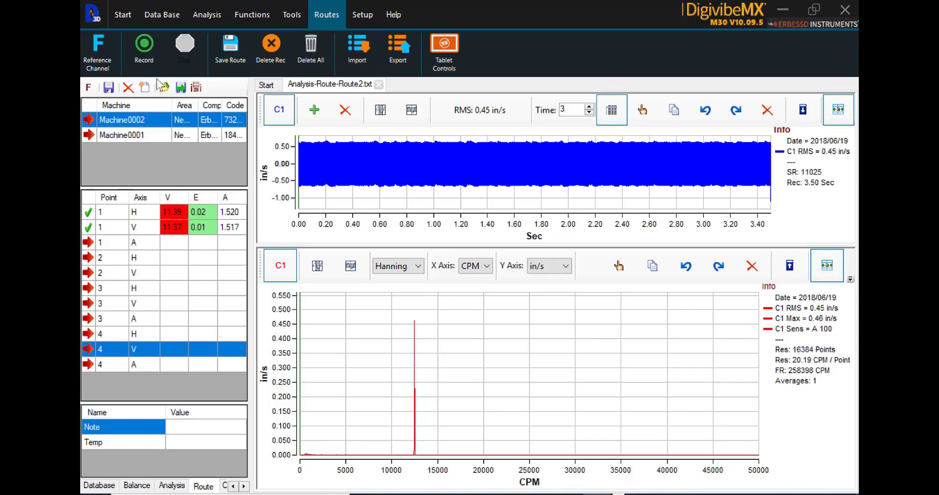
pyautogui.click(150, 48)
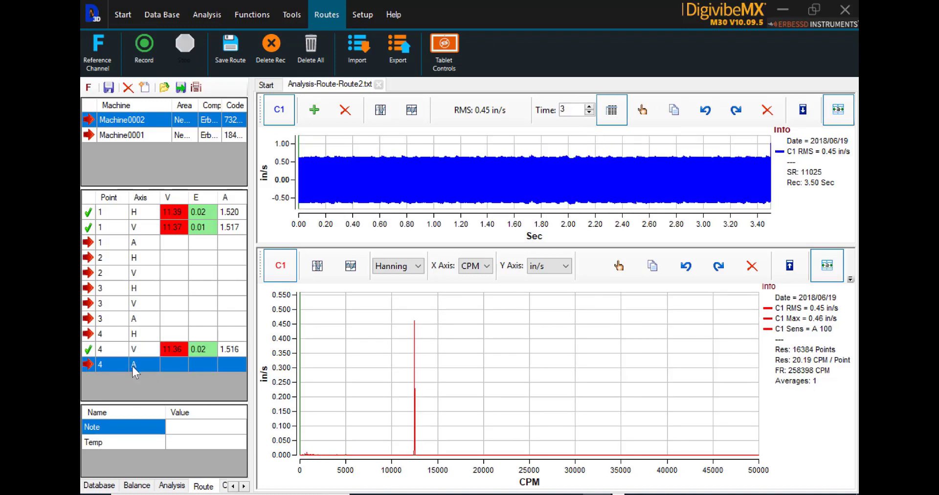
pyautogui.click(145, 44)
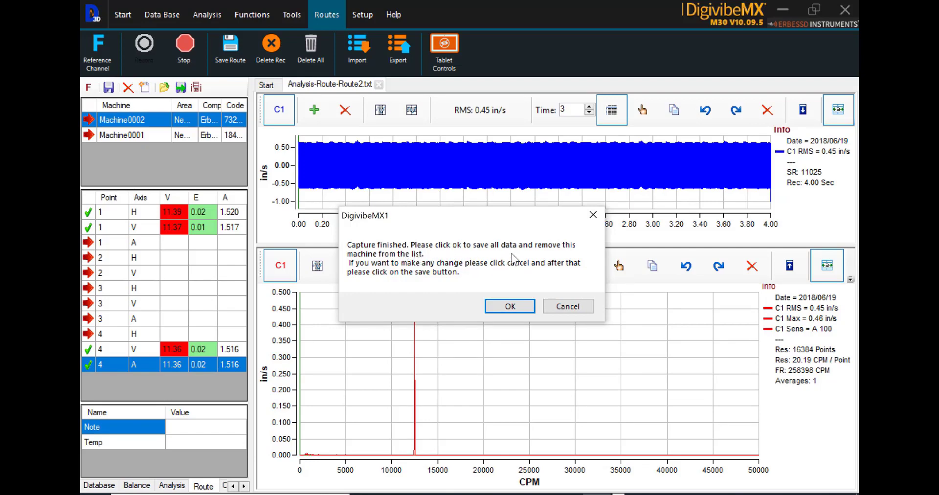
# Save Machine0002's data, then record and save Machine0001 points 1 H and 4 A.
pyautogui.click(515, 306)
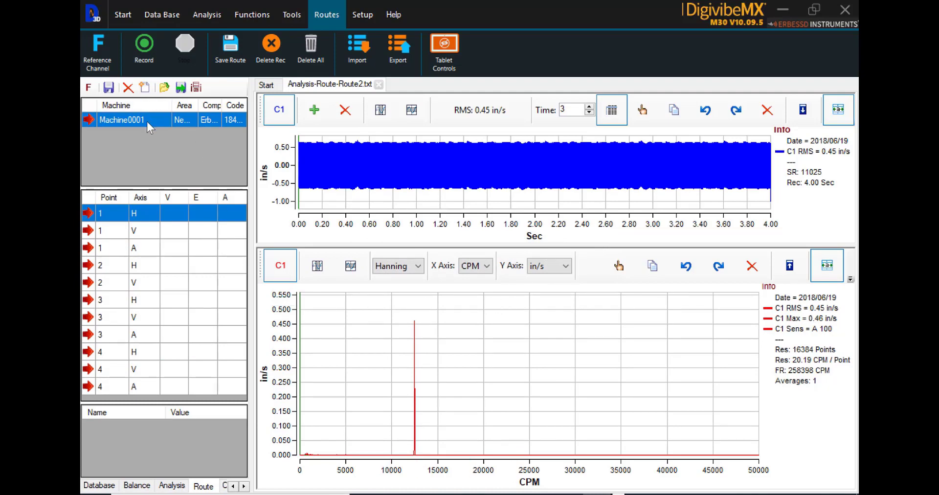
pyautogui.click(143, 49)
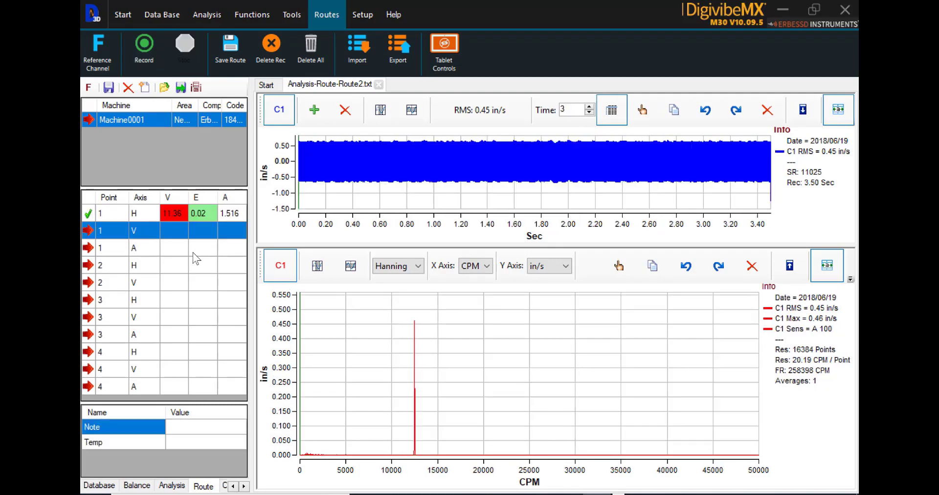
pyautogui.click(147, 386)
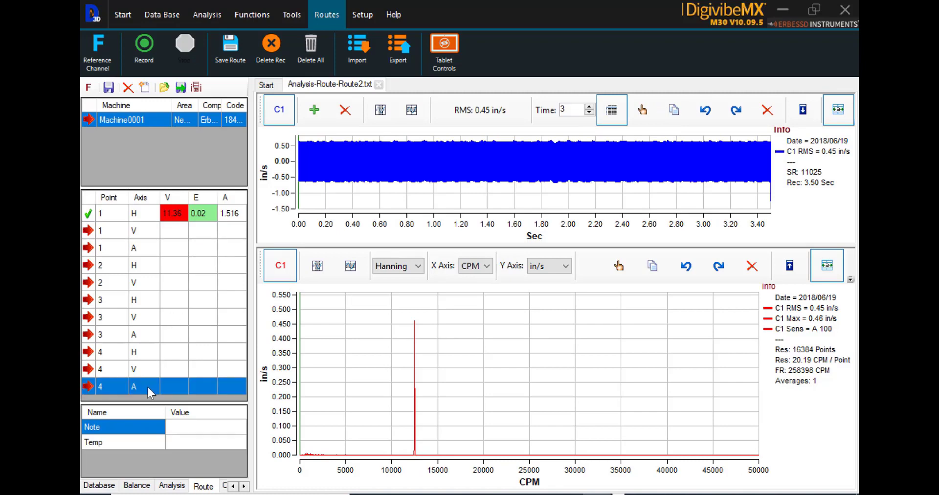
pyautogui.click(148, 44)
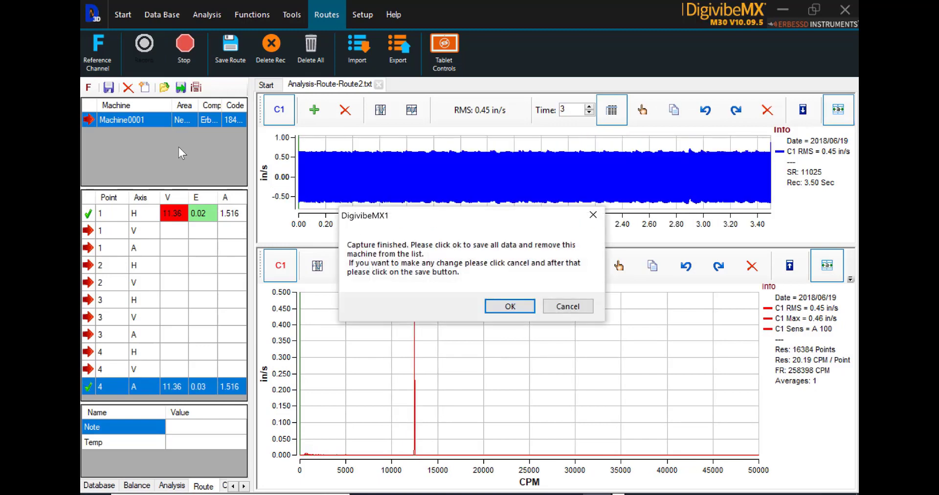
pyautogui.click(511, 307)
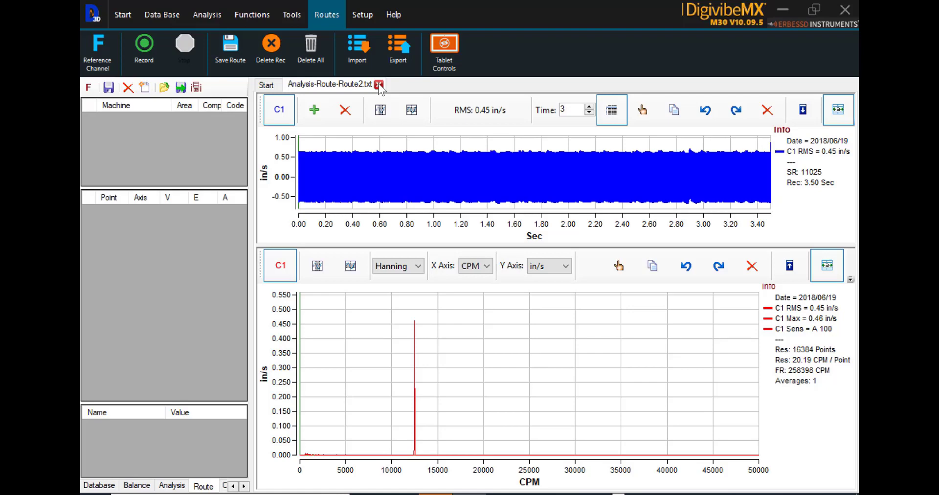
# Close the finished Analysis-Route tab and start a new route with both machines.
pyautogui.click(380, 85)
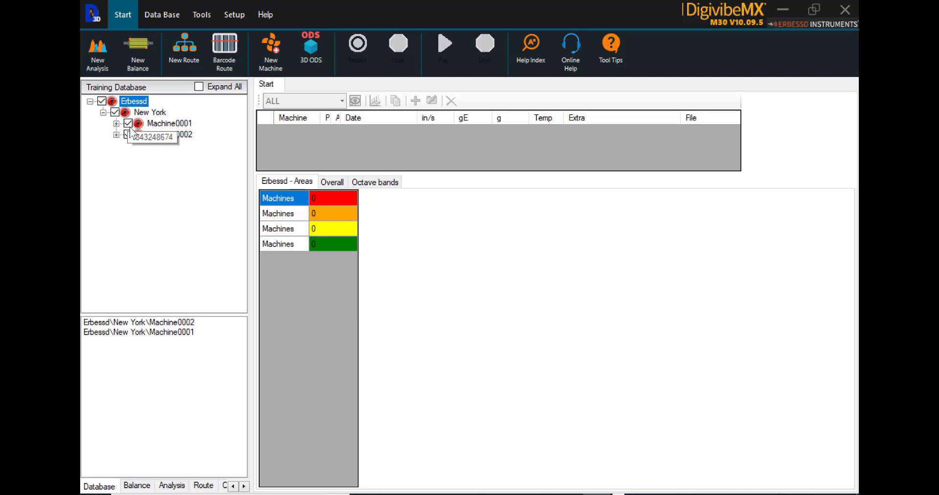
pyautogui.click(182, 48)
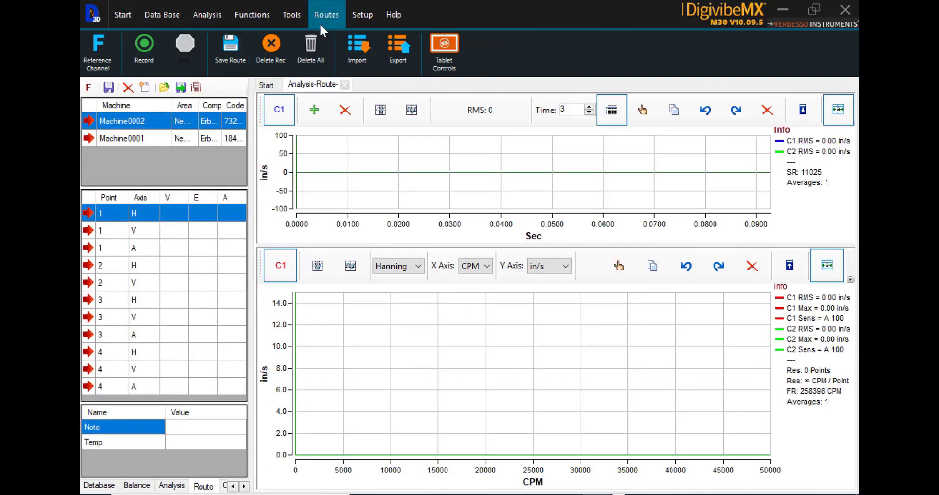
# Export the route as Route2.txt in the Database folder, replacing the existing file.
pyautogui.click(397, 44)
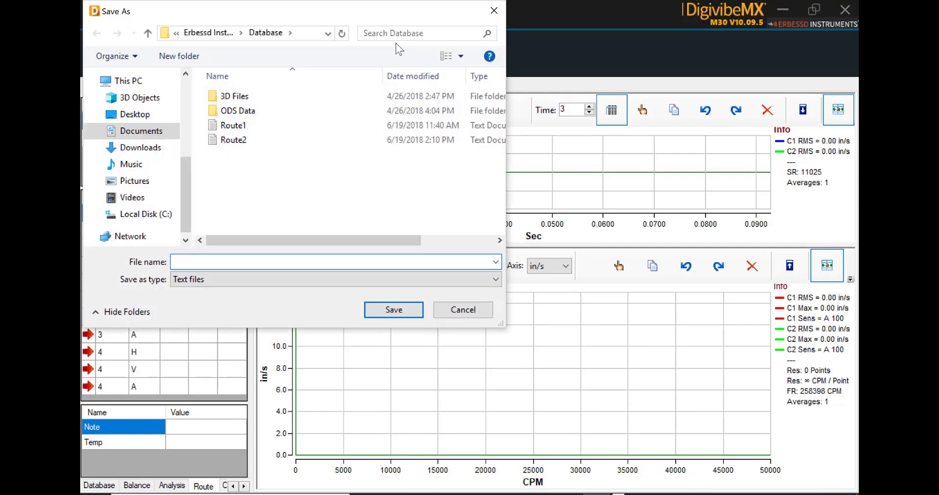
pyautogui.click(319, 141)
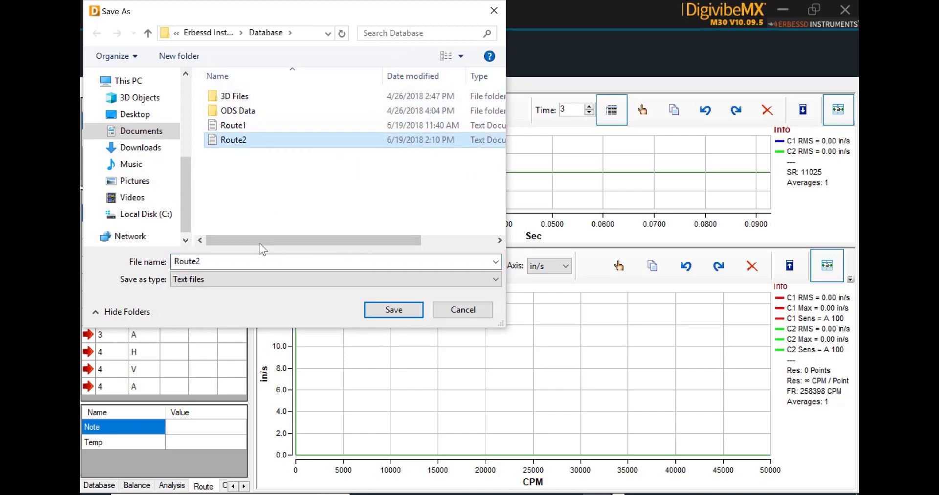
pyautogui.click(212, 259)
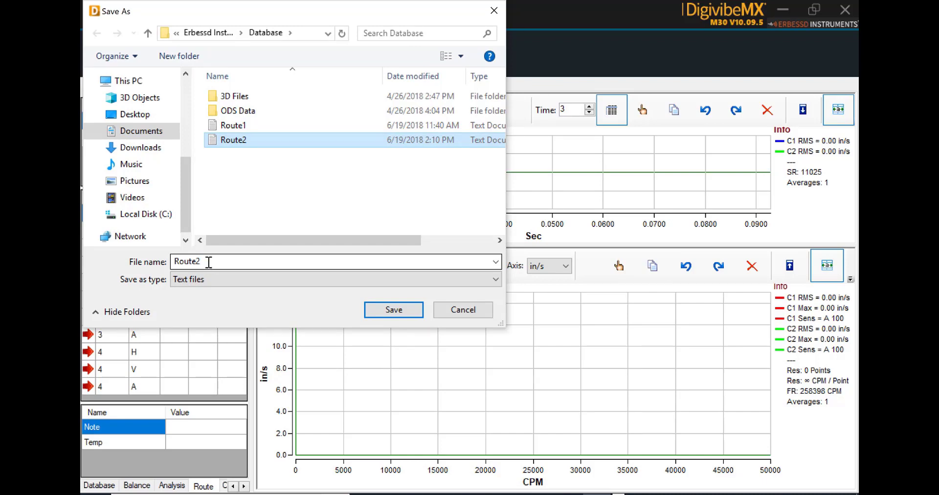
pyautogui.click(389, 314)
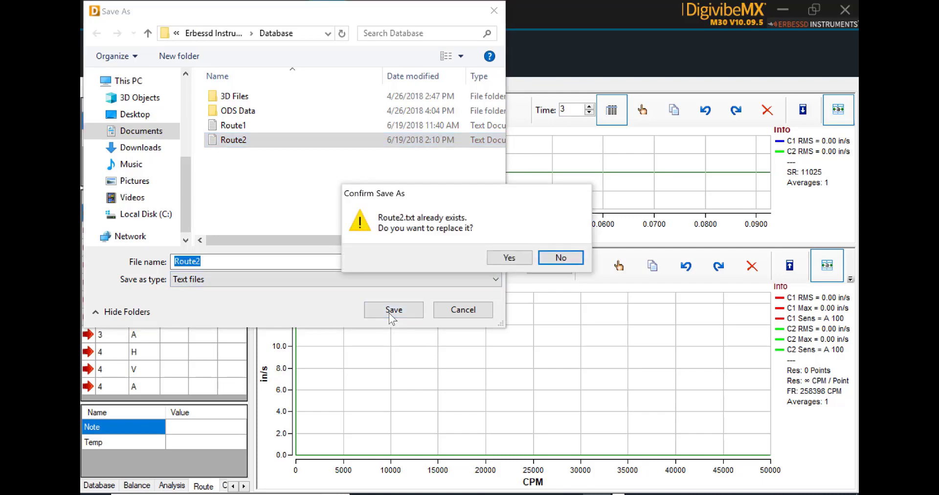
pyautogui.click(507, 256)
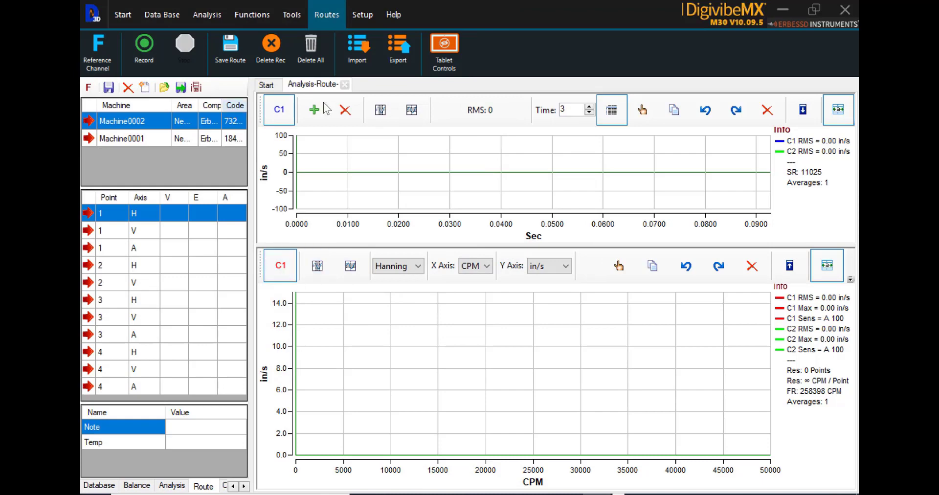
# Close the Analysis-Route tab and return to the Start page's Training Database tree.
pyautogui.click(346, 85)
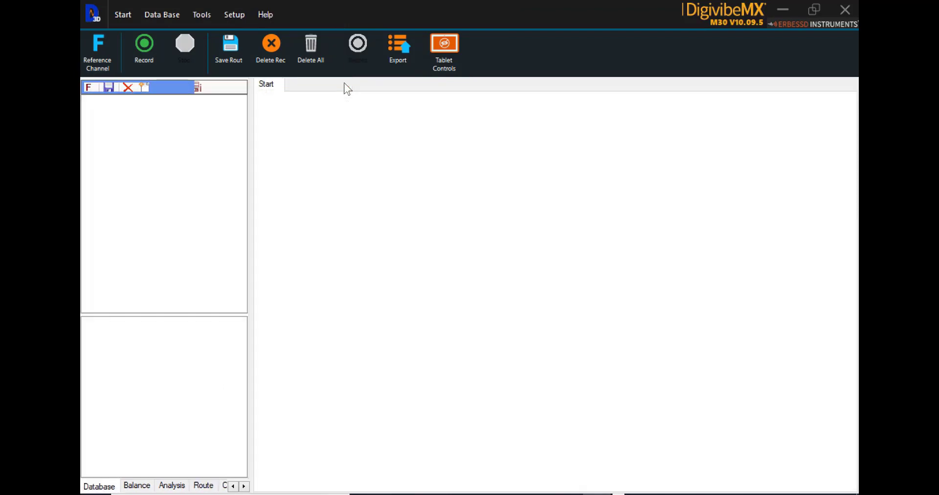
pyautogui.click(280, 85)
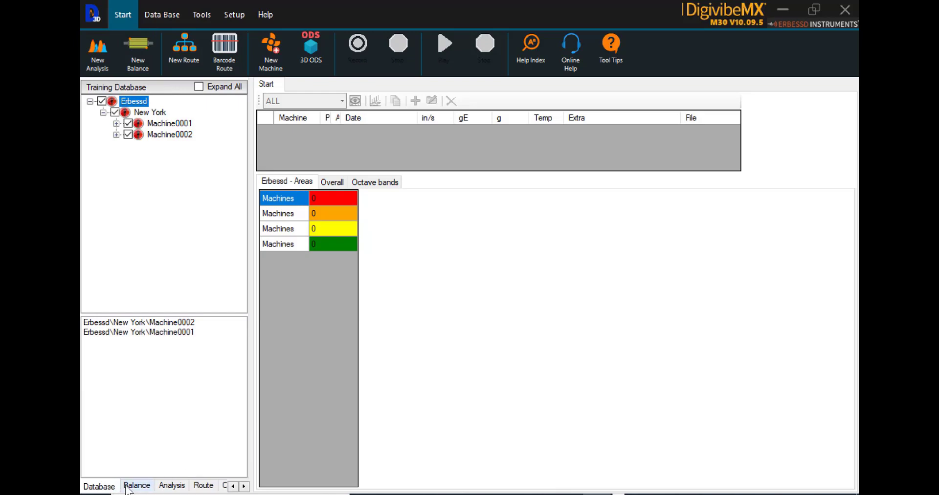
# Import the Route2.txt route list from the Route panel.
pyautogui.click(204, 486)
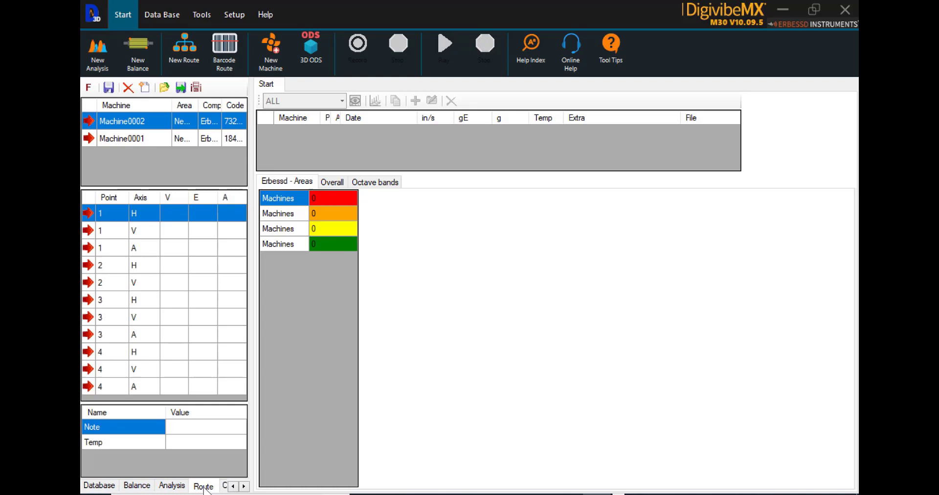
pyautogui.click(166, 88)
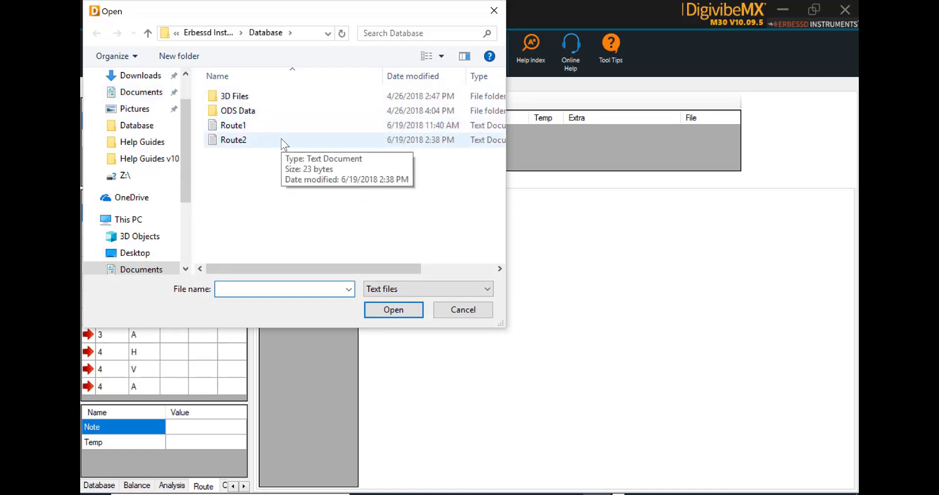
pyautogui.click(282, 142)
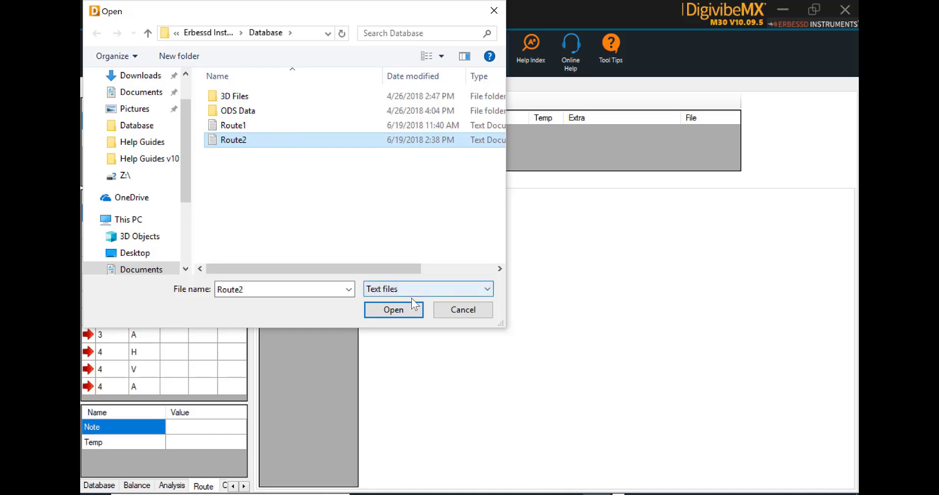
pyautogui.click(397, 311)
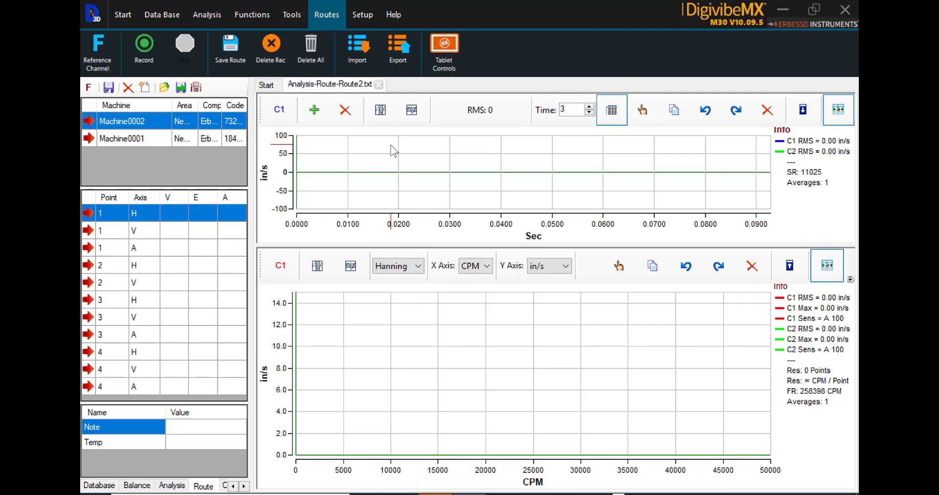
# Close the Analysis-Route-Route2.txt tab to return to the Start overview.
pyautogui.click(378, 85)
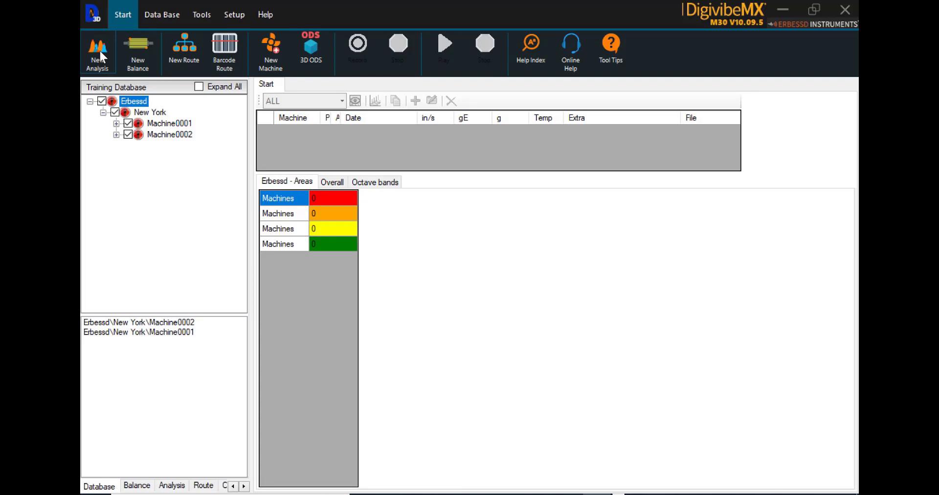
# Start a new off-route analysis and set acquisition Time to 0, giving 2048 lines.
pyautogui.click(100, 51)
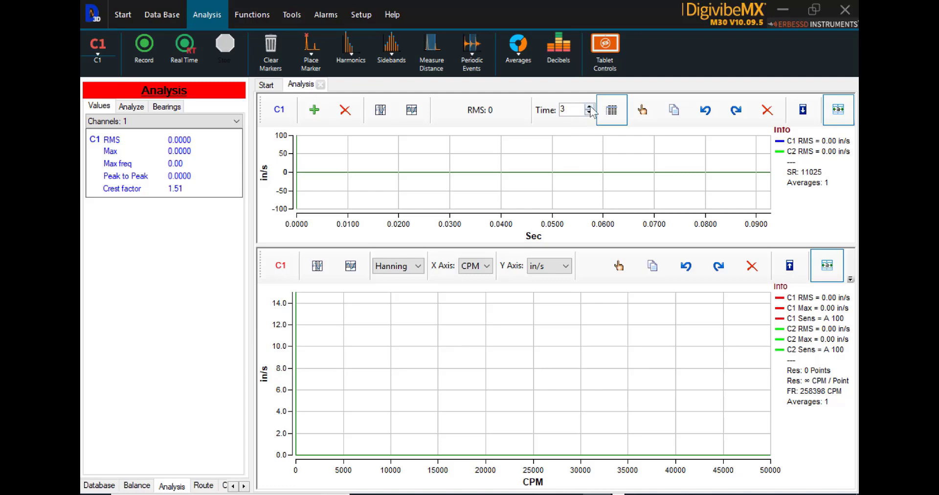
pyautogui.click(589, 107)
pyautogui.click(590, 107)
pyautogui.click(589, 107)
pyautogui.click(589, 107)
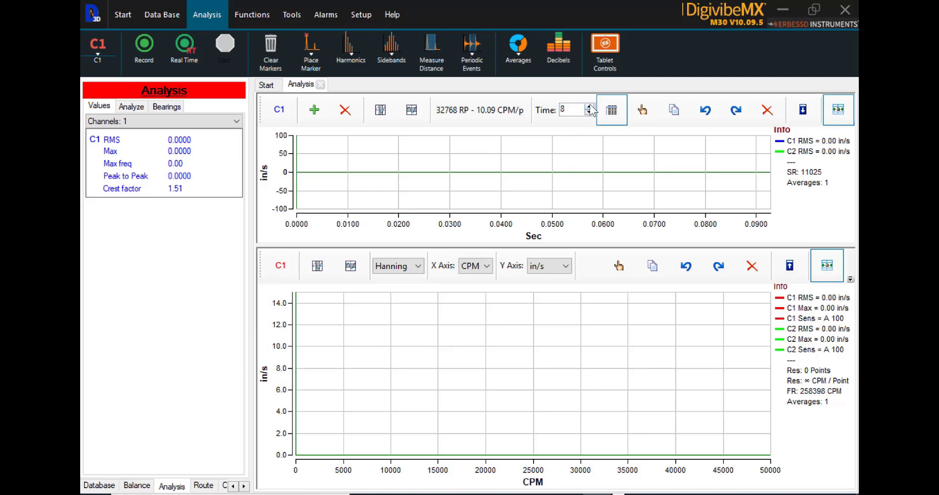
pyautogui.click(589, 107)
pyautogui.click(589, 106)
pyautogui.click(589, 106)
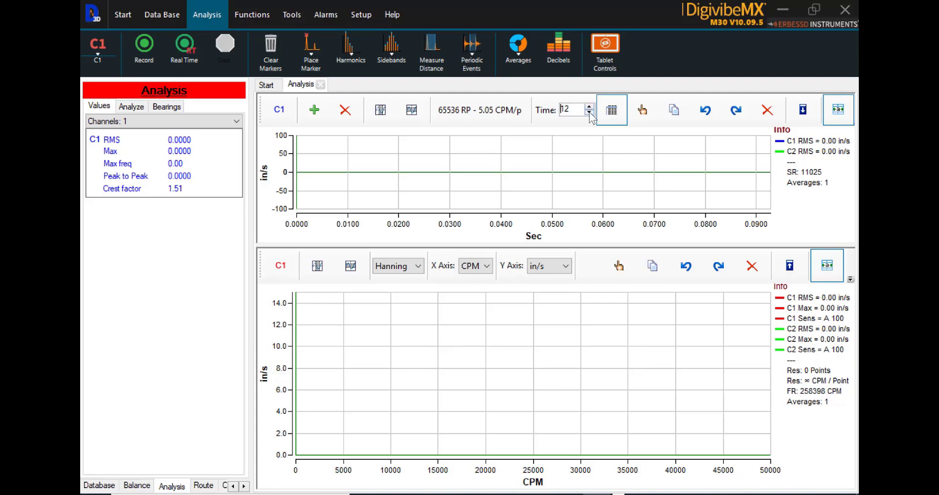
pyautogui.click(590, 112)
pyautogui.click(590, 113)
pyautogui.click(590, 112)
pyautogui.click(590, 112)
pyautogui.click(590, 113)
pyautogui.click(590, 112)
pyautogui.click(589, 112)
pyautogui.click(590, 113)
pyautogui.click(590, 112)
pyautogui.click(590, 113)
pyautogui.click(590, 113)
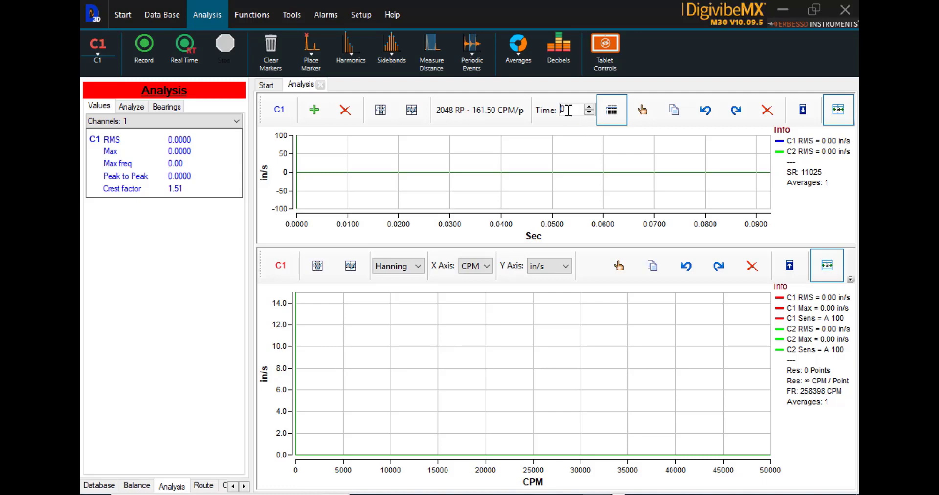
# Check the new analysis toolbar and its empty C1 waveform and spectrum panes.
pyautogui.moveTo(297, 177)
pyautogui.click(191, 57)
pyautogui.moveTo(292, 223)
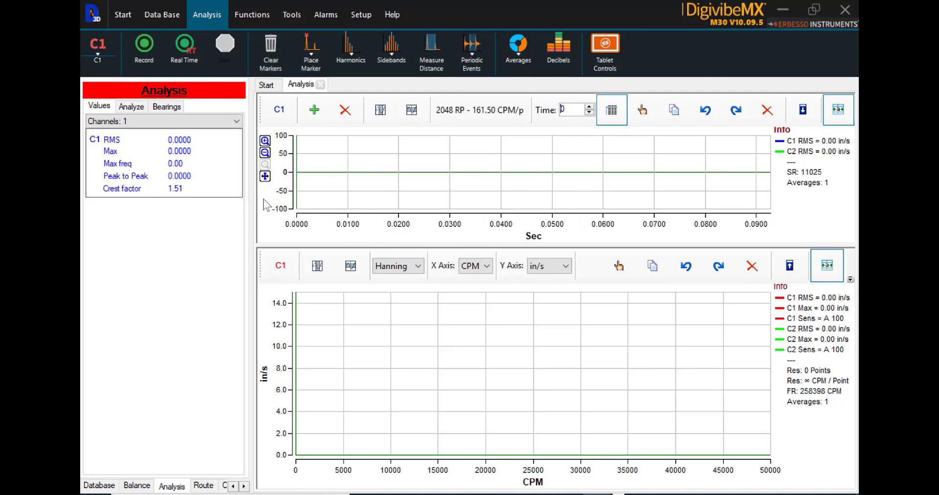
pyautogui.moveTo(272, 210)
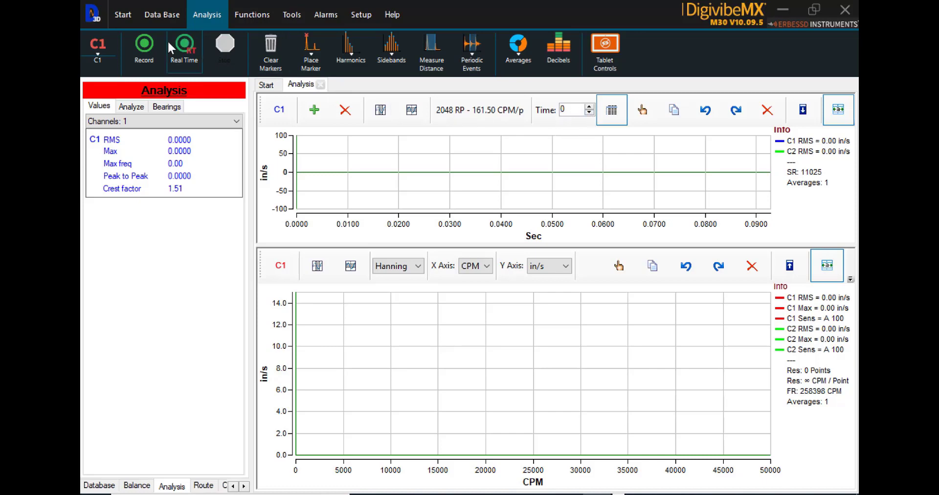
# Run a real-time C1 acquisition and freeze it at 0.53 in/s RMS.
pyautogui.click(186, 48)
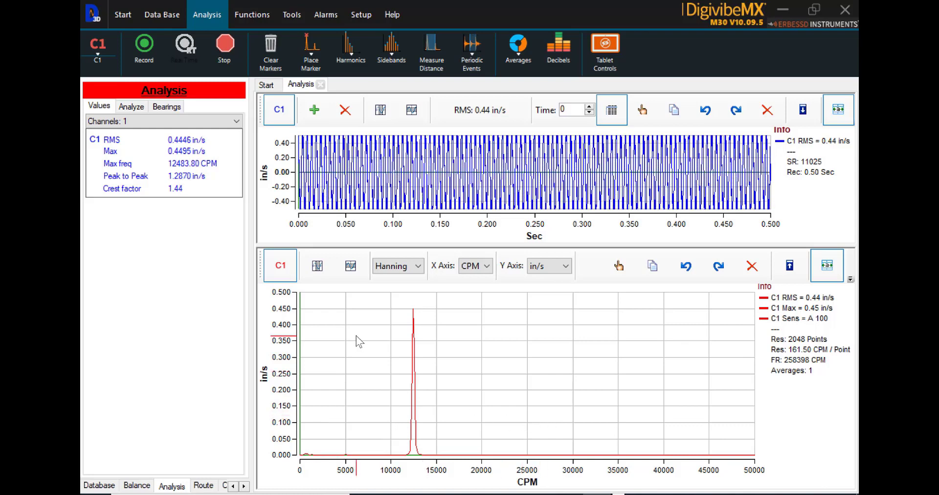
pyautogui.click(226, 46)
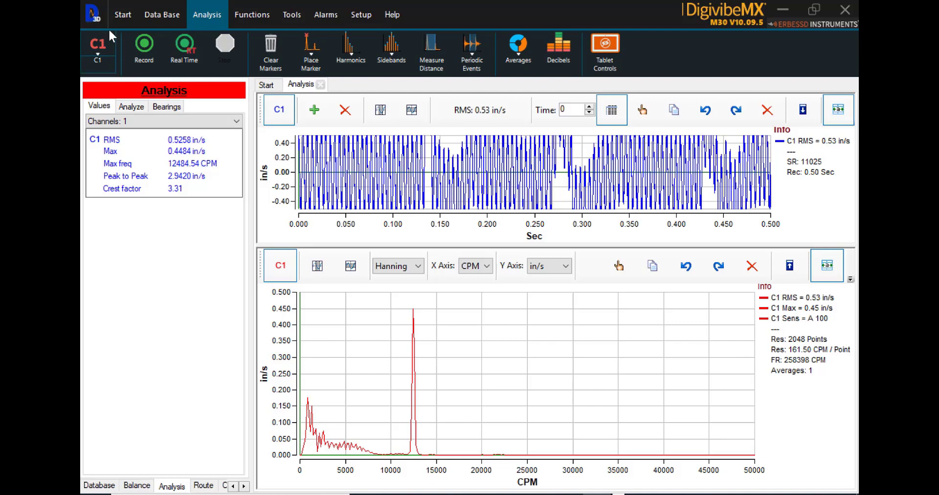
# Show the logo menu's Save options, revealing Save to Data Base.
pyautogui.click(97, 15)
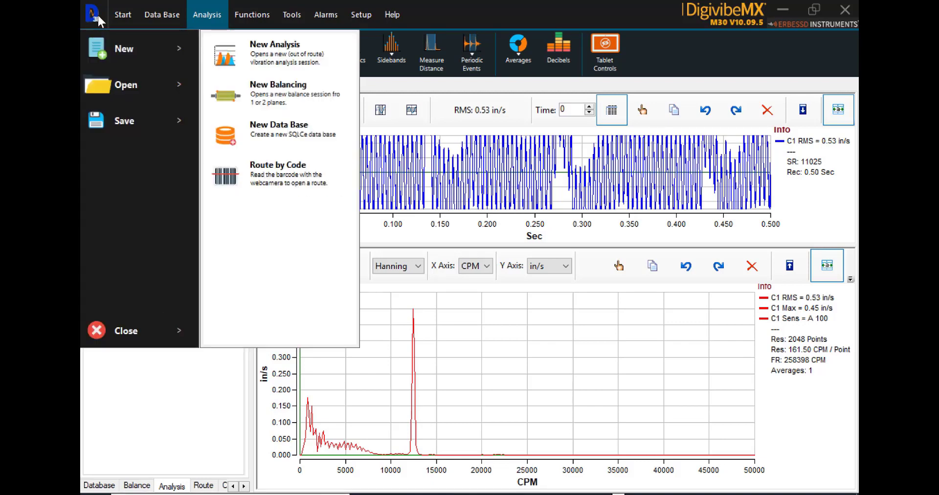
pyautogui.moveTo(160, 113)
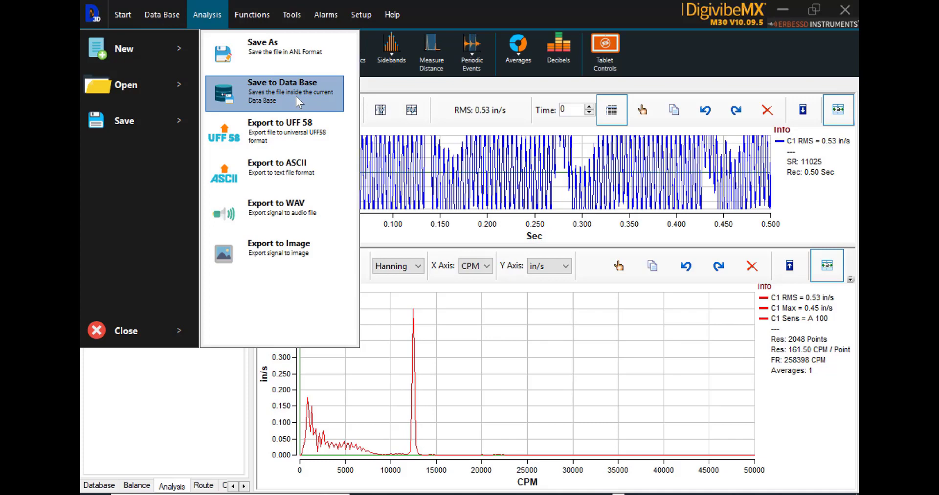
# Choose Machine0002 point 1 horizontal as the Save to Data Base destination.
pyautogui.click(296, 96)
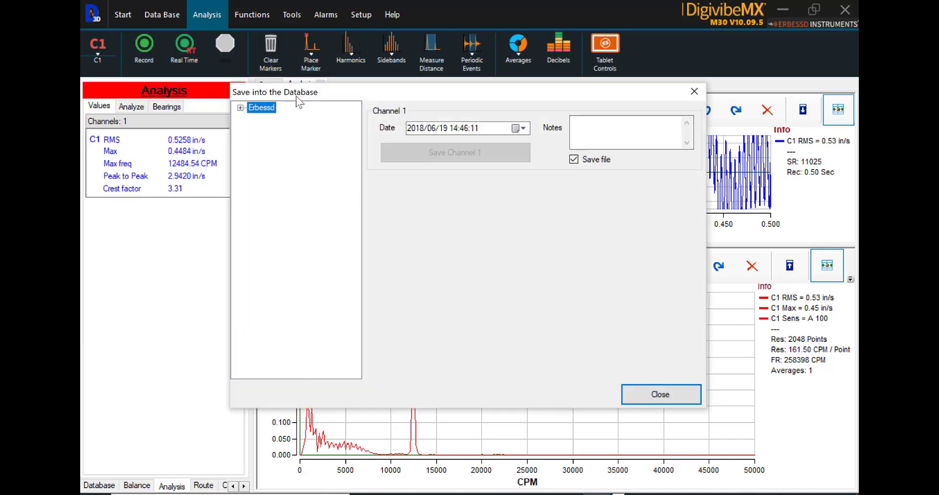
pyautogui.click(241, 108)
pyautogui.click(254, 119)
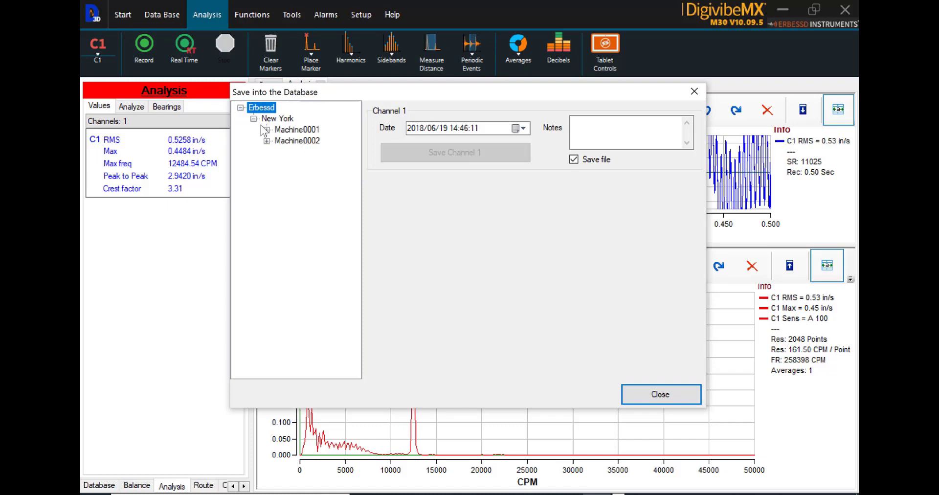
pyautogui.click(295, 141)
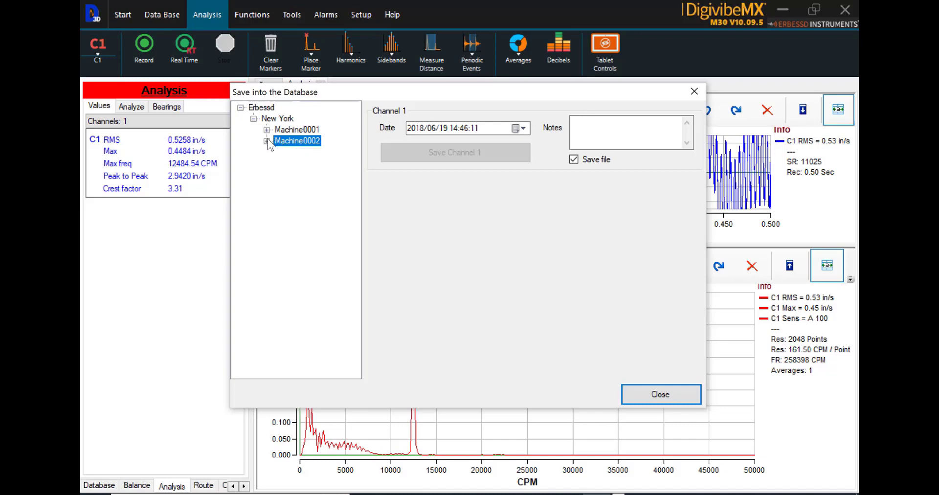
pyautogui.click(267, 141)
pyautogui.click(280, 152)
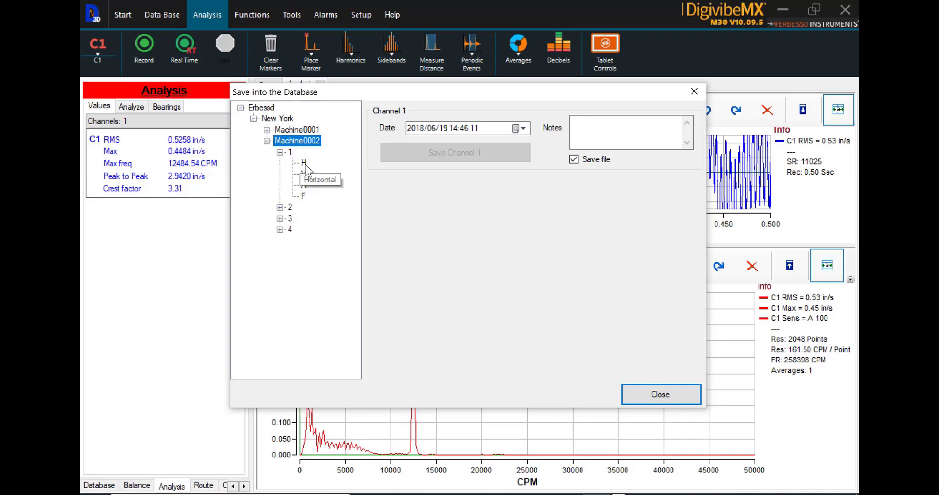
pyautogui.click(304, 164)
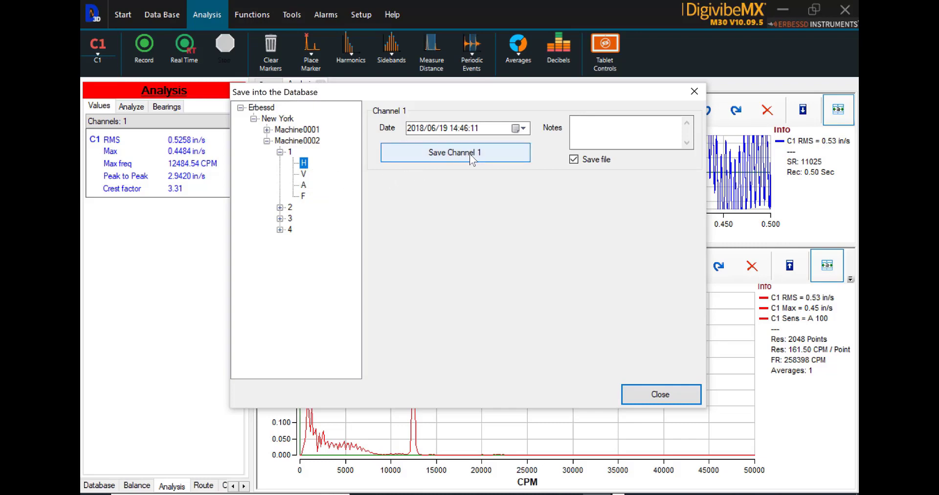
# Enter the note 'Offroute Transient Event' and save channel 1.
pyautogui.click(590, 128)
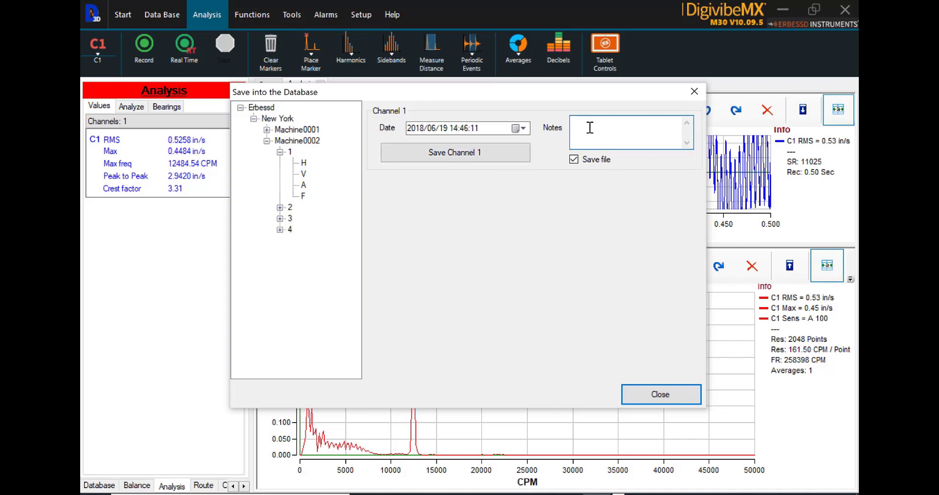
pyautogui.write('Offroute Transient Event')
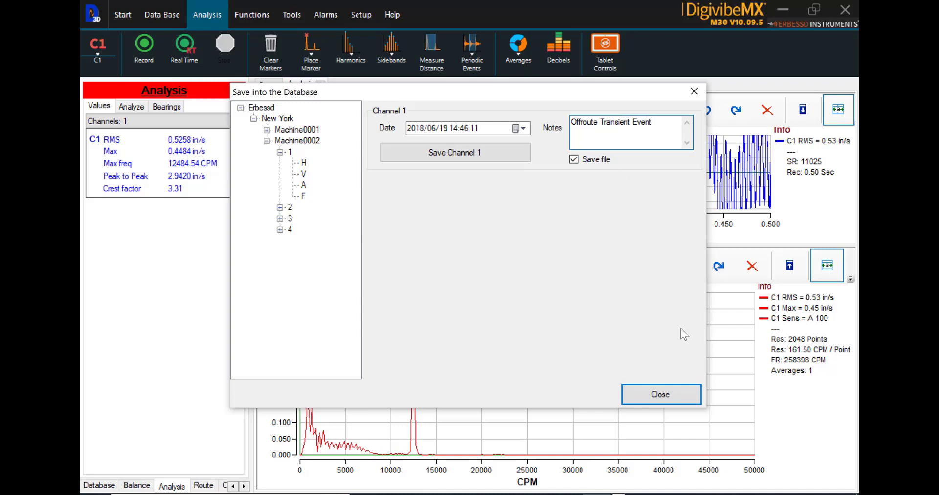
pyautogui.click(464, 157)
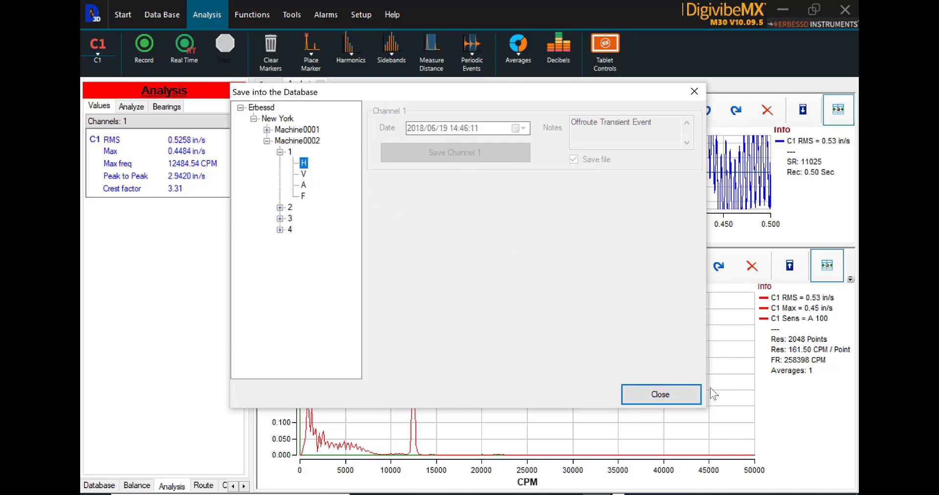
# Close the save window and analysis, then view Machine0002 > 1 > H readings.
pyautogui.click(674, 392)
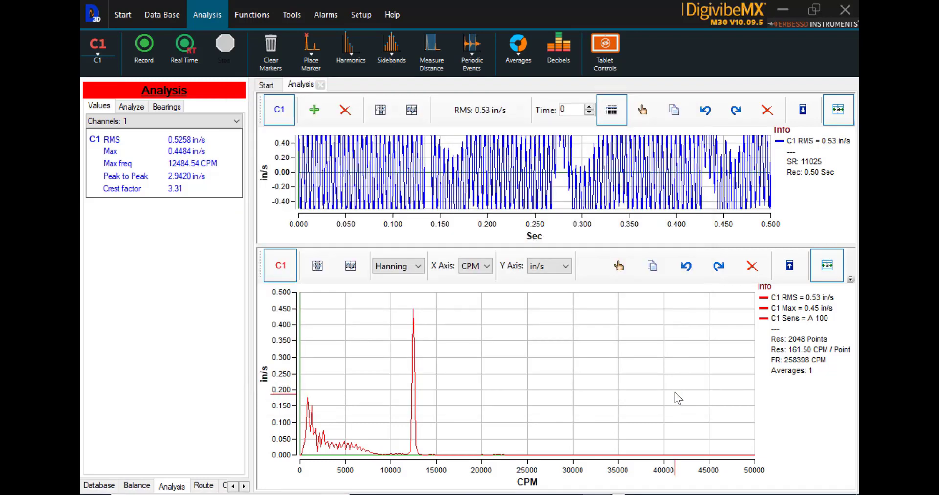
pyautogui.click(320, 84)
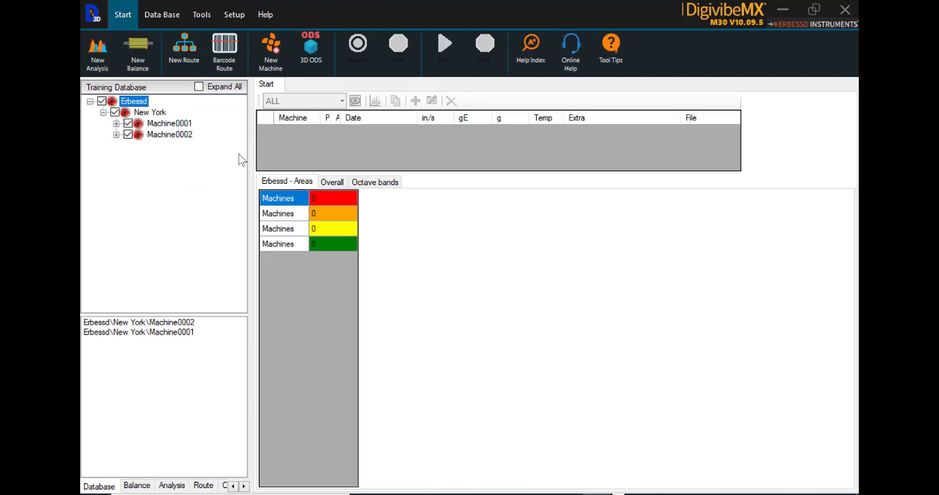
pyautogui.click(116, 135)
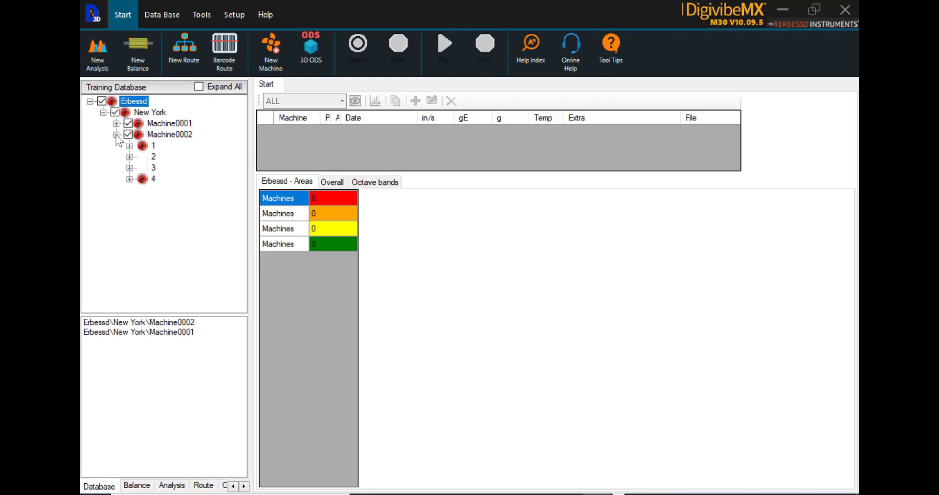
pyautogui.click(130, 146)
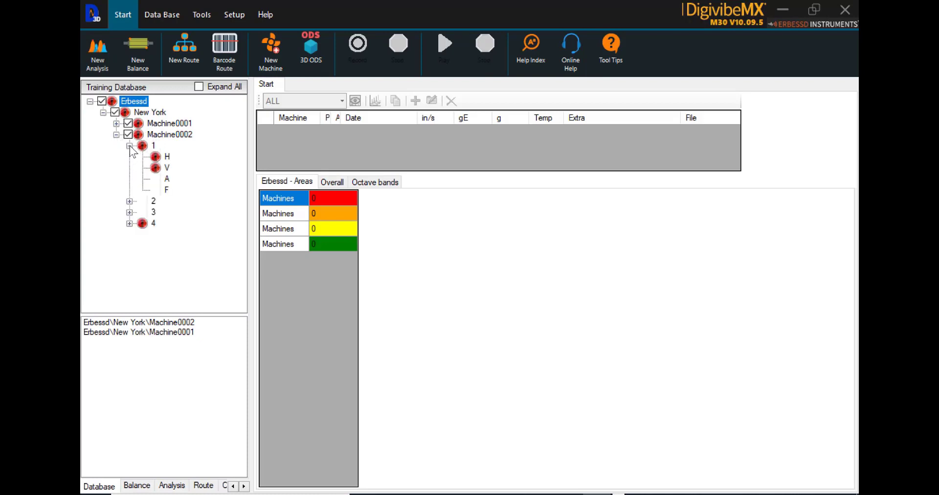
pyautogui.click(155, 157)
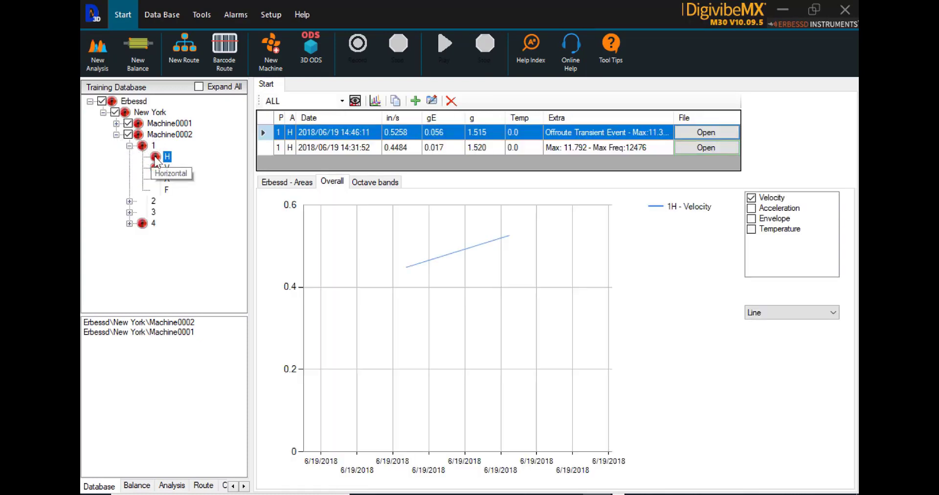